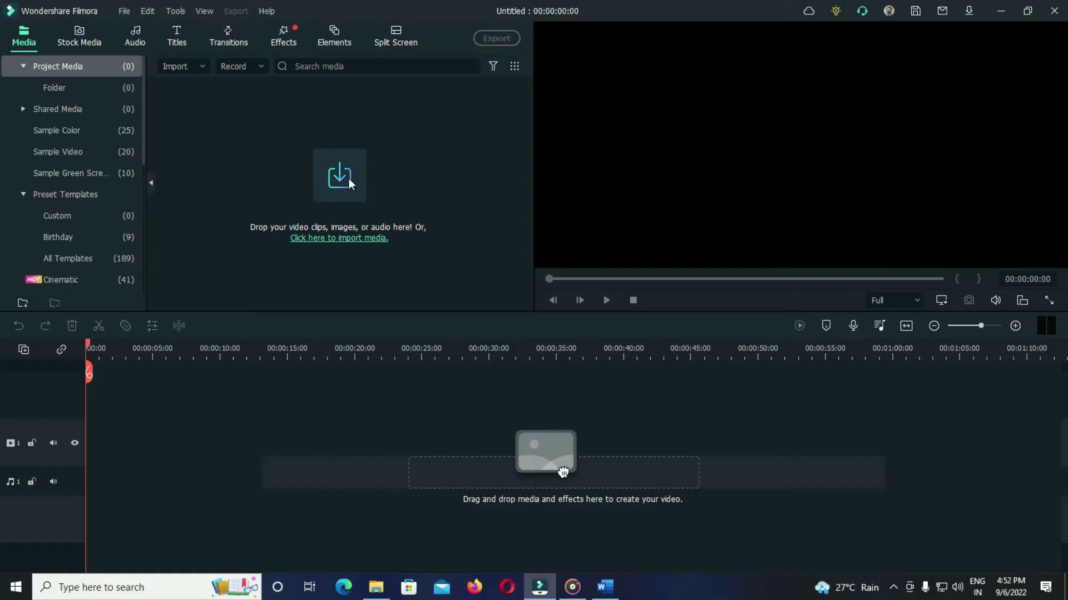
- Import both channel logo images from the Channel Logo folder into the project media
left_click(563, 470)
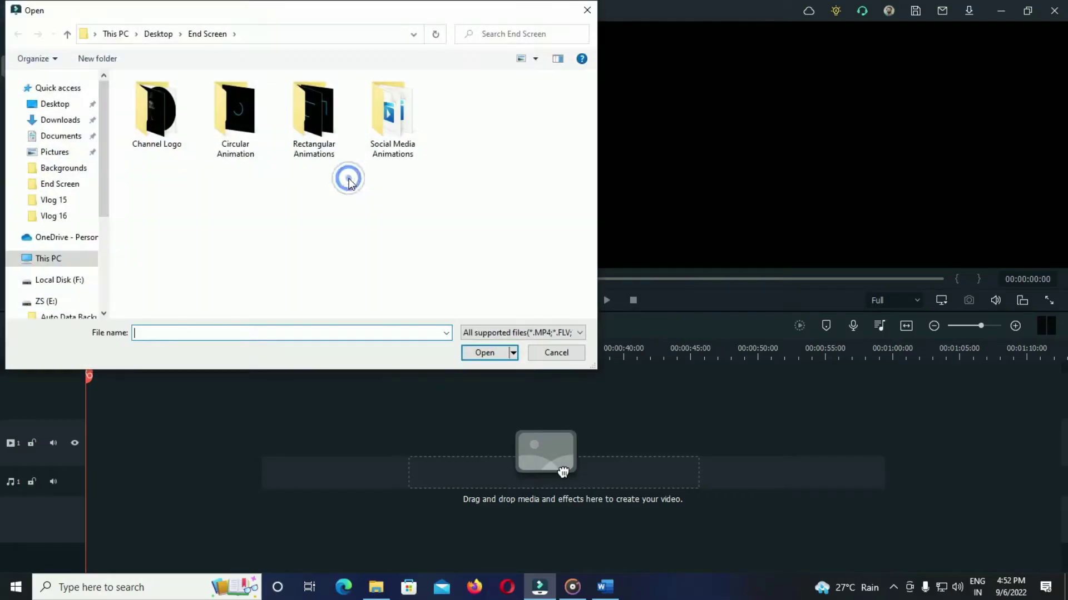
double_click(164, 120)
left_click_drag(377, 238, 127, 78)
left_click(485, 352)
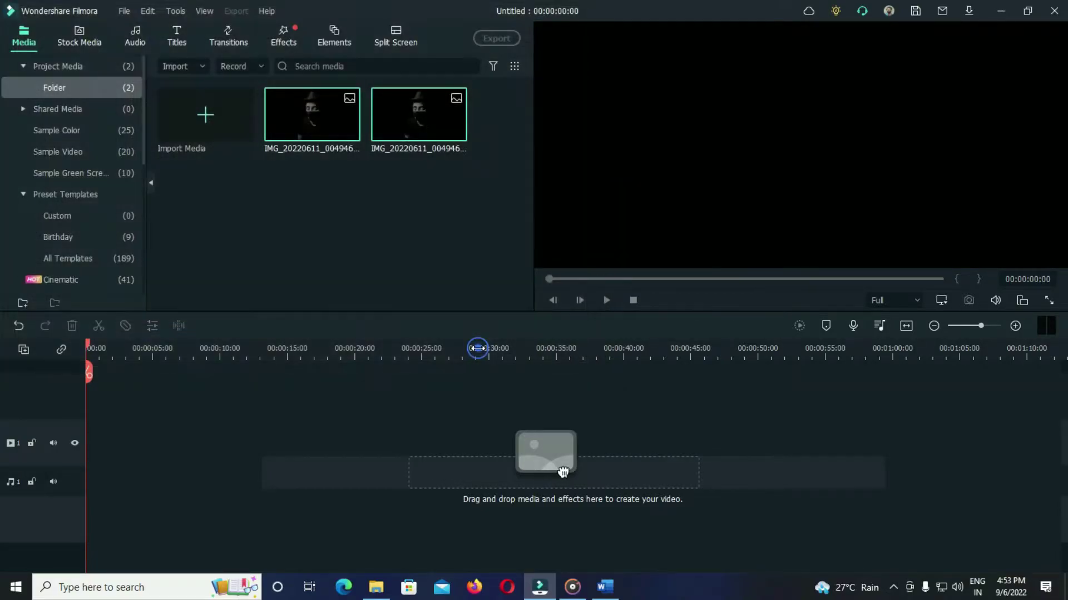
- Import the Left Rectangle and Right Rectangle clips from the Rectangular Animations folder
double_click(362, 216)
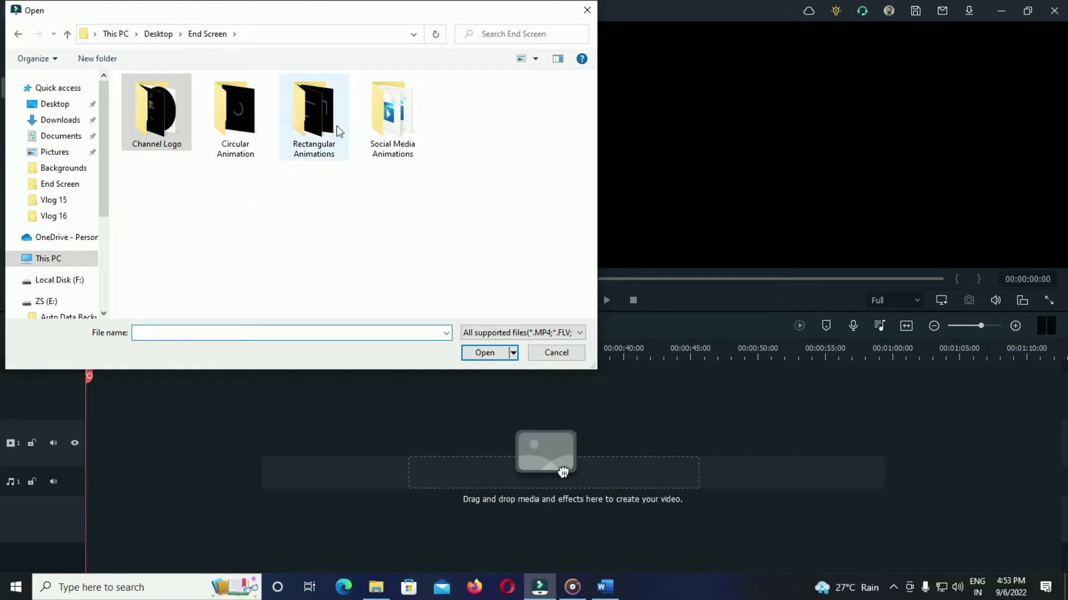
double_click(335, 131)
left_click_drag(364, 202, 137, 98)
left_click(484, 353)
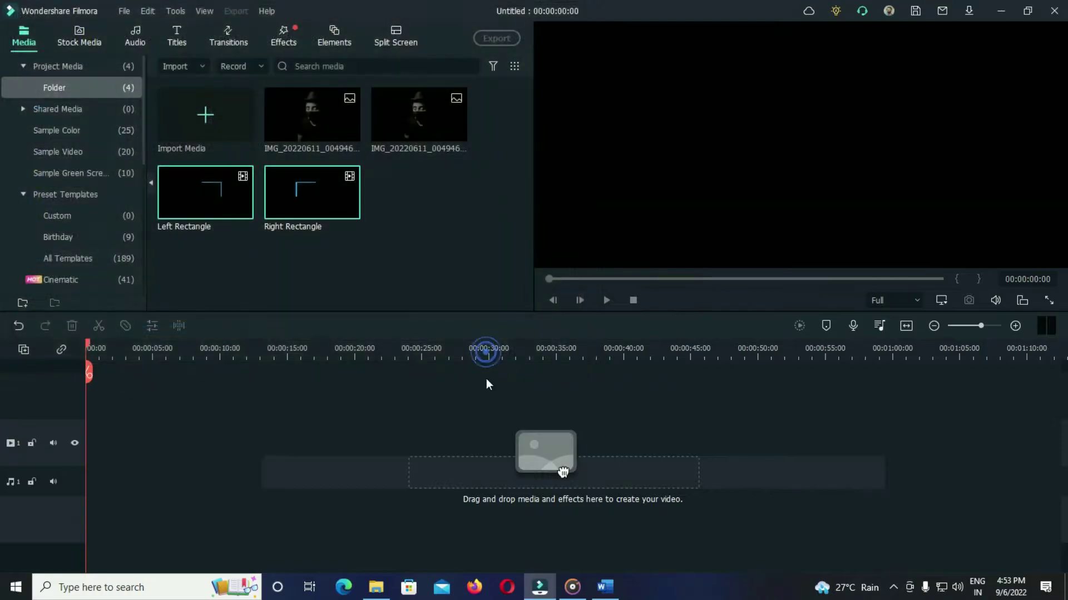
- Import the Circle clip from the Circular Animation folder into the project media
left_click(471, 448)
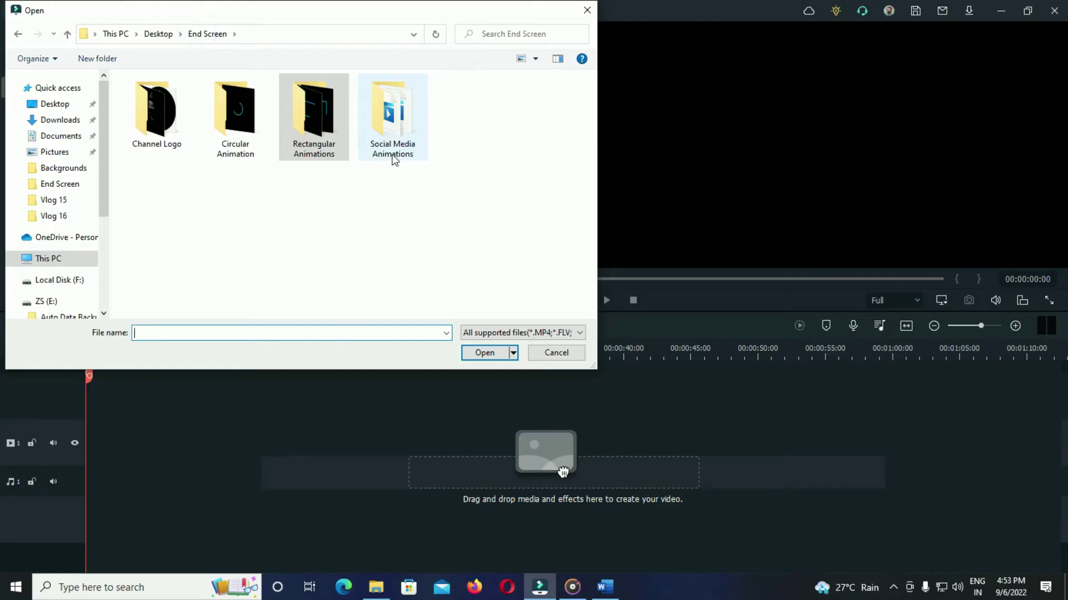
double_click(237, 125)
left_click(156, 117)
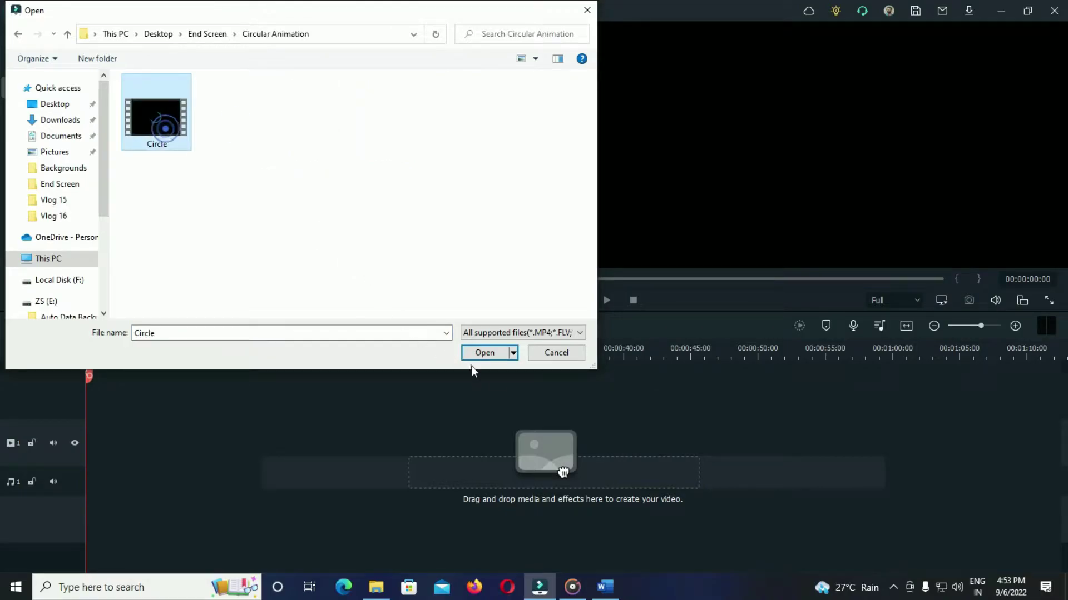
left_click(489, 357)
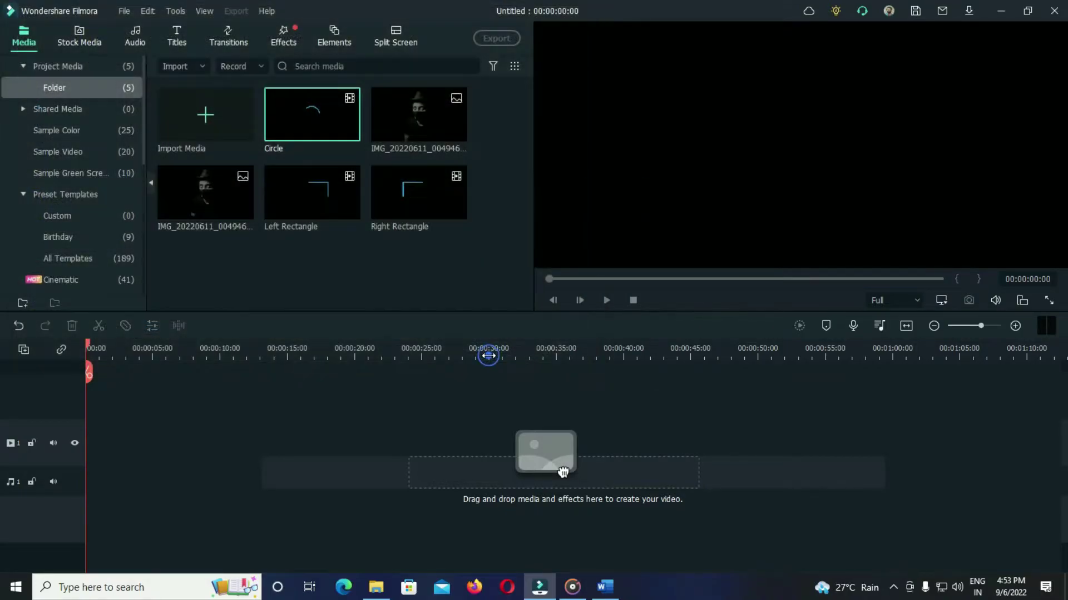
- Import the Discord, Facebook, Instagram and Twitter clips from the Social Media Animations folder
double_click(445, 270)
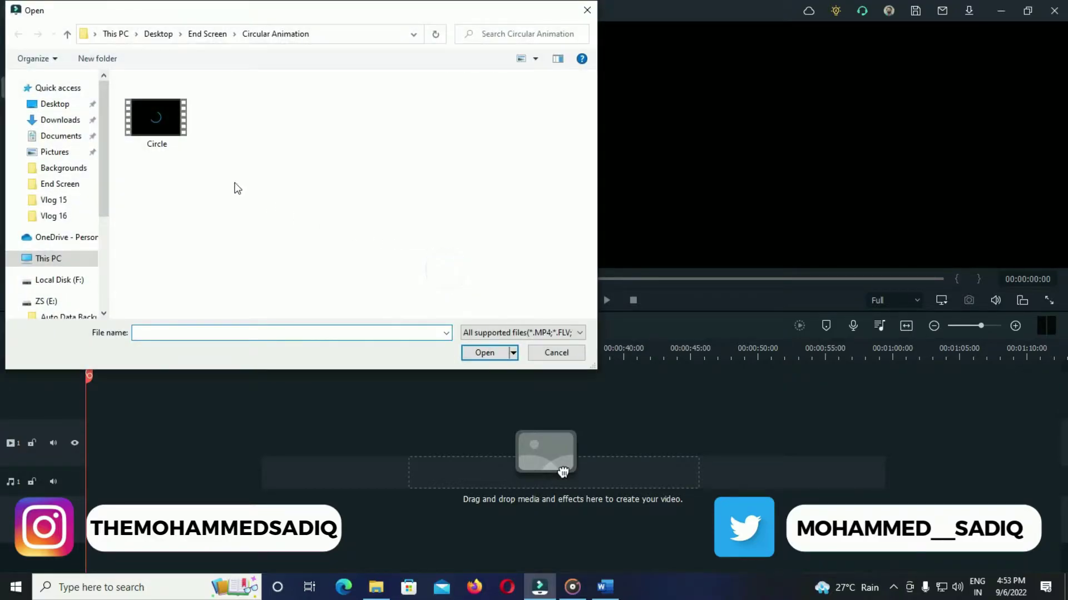
left_click(200, 34)
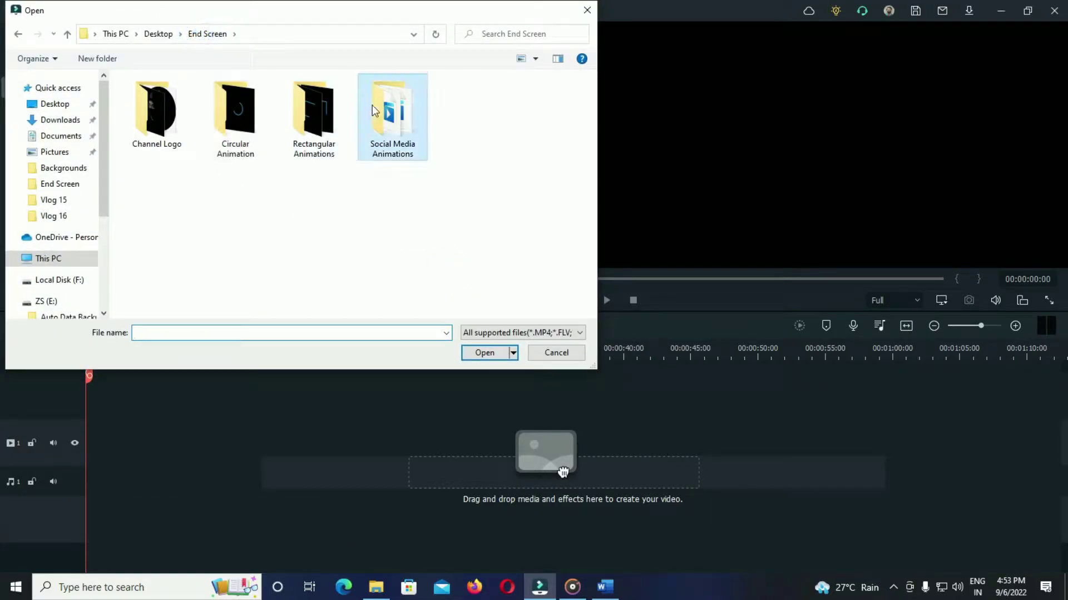
double_click(388, 119)
left_click_drag(407, 214, 161, 82)
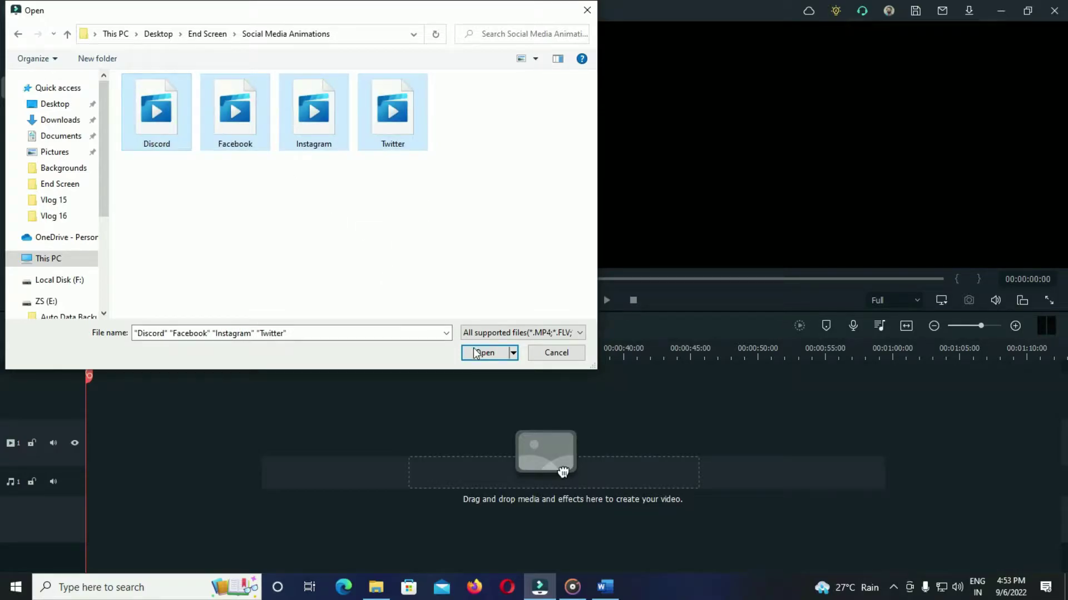
left_click(485, 353)
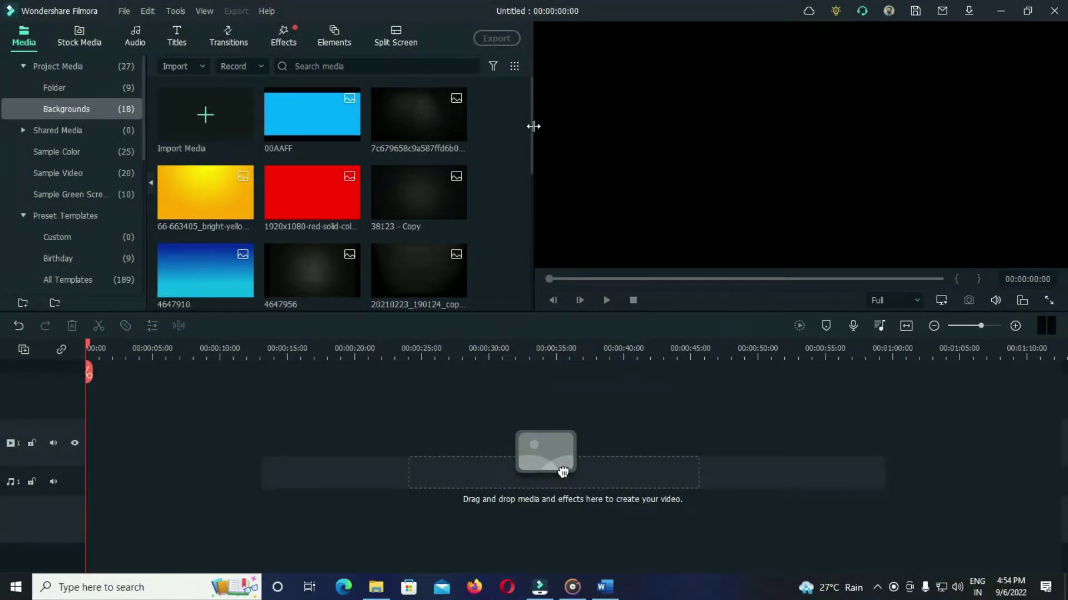
- Place the 38123 - Copy background at the start of the first video track and make it fill the frame
mouse_move(530, 128)
left_mouse_down()
mouse_move(529, 254)
mouse_move(531, 133)
left_mouse_up()
left_click(456, 196)
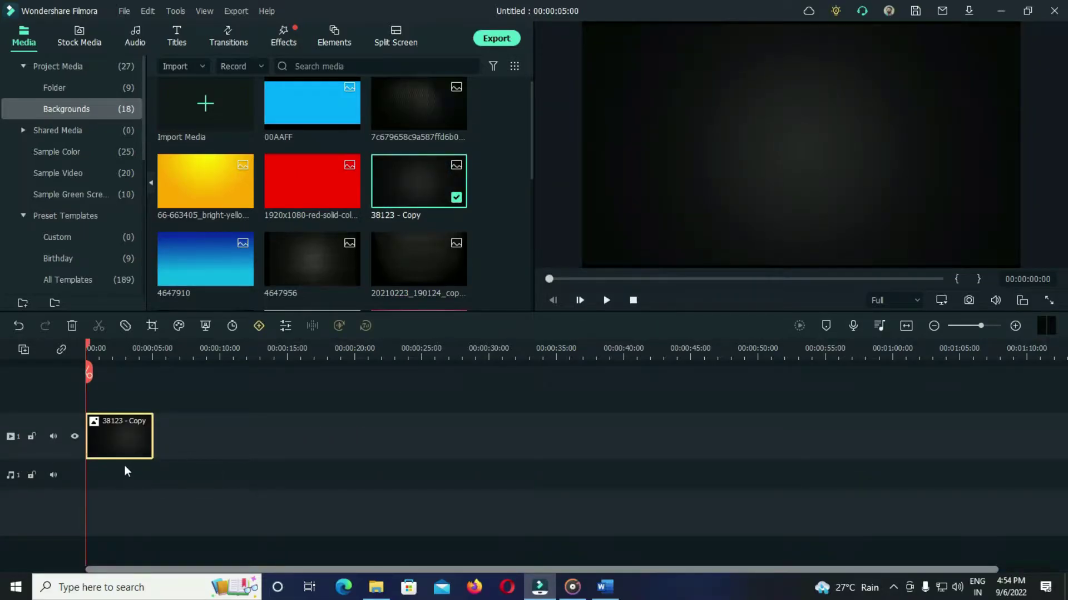
right_click(117, 438)
left_click(177, 240)
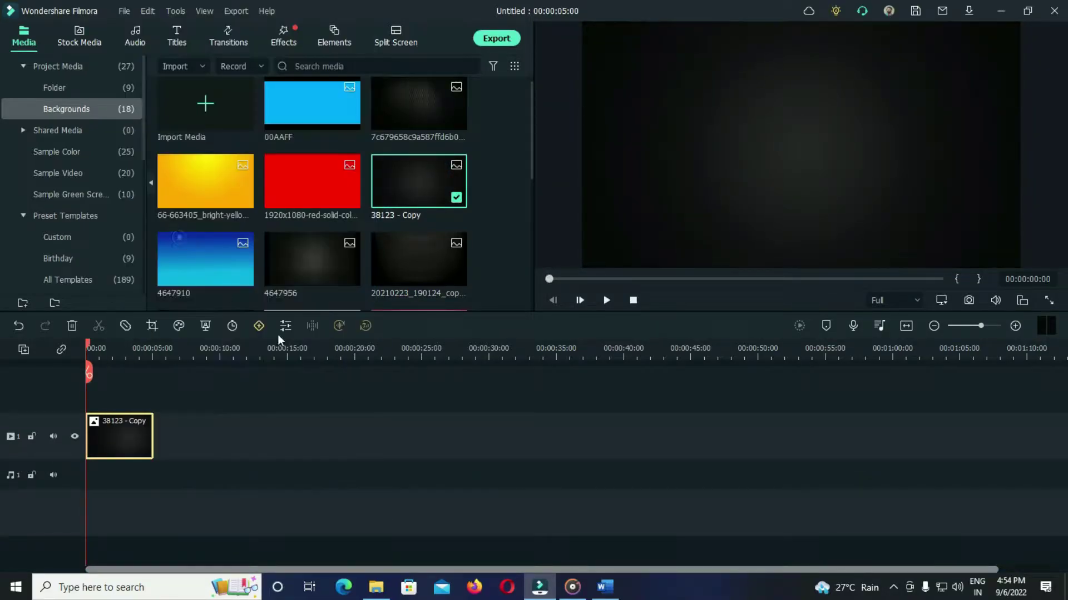
left_click(567, 523)
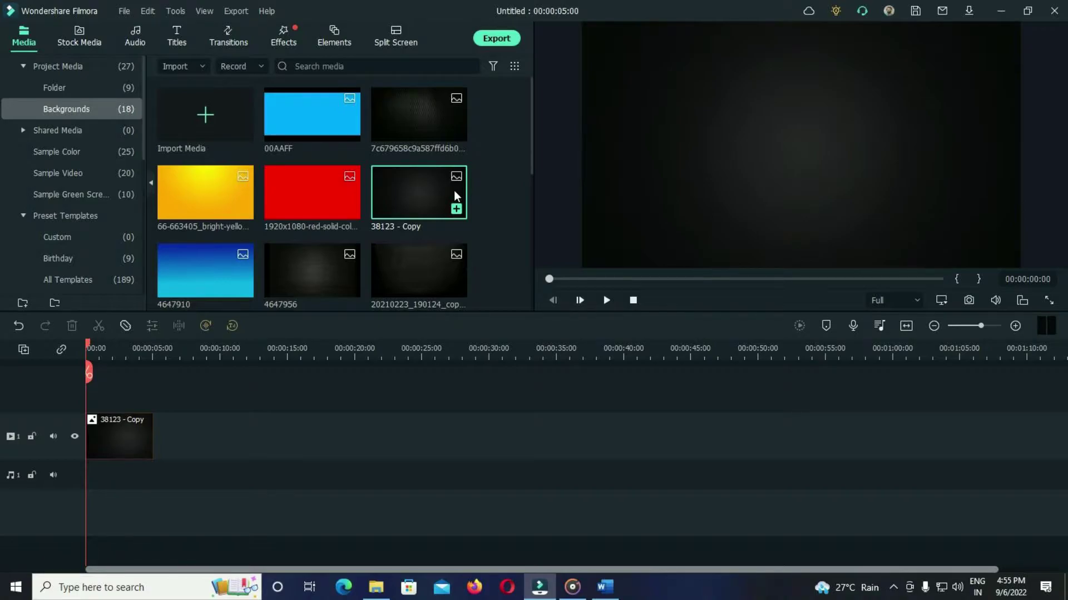
- Add the neonbrand brick wall image on the track above the dark background and change its blending mode to merge the two
scroll(454, 190, "down", 5)
left_click_drag(440, 109, 119, 397)
double_click(119, 400)
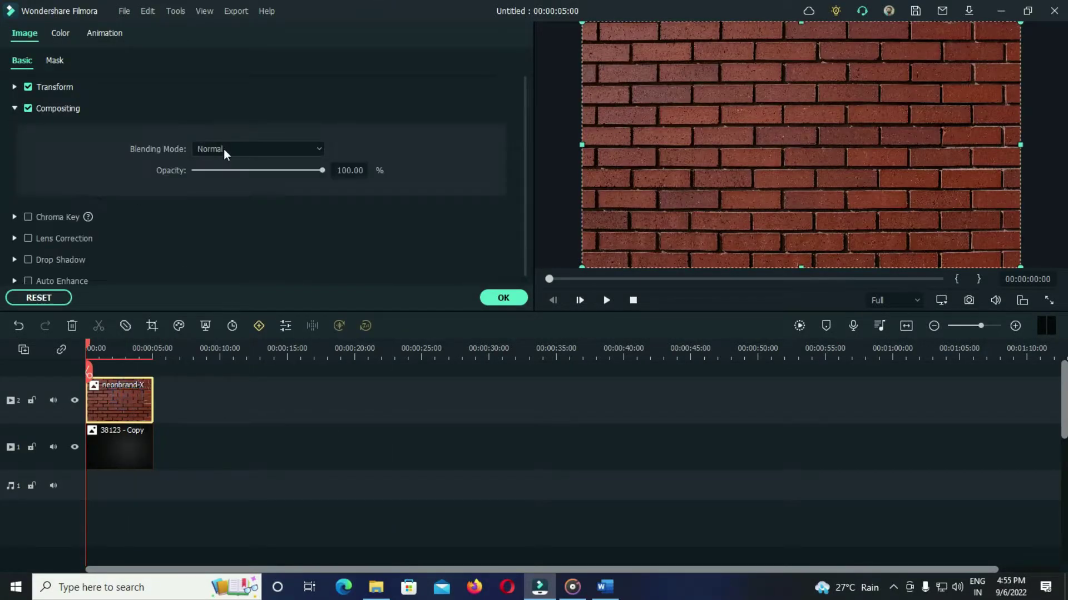
scroll(222, 149, "down", 3)
left_click(502, 298)
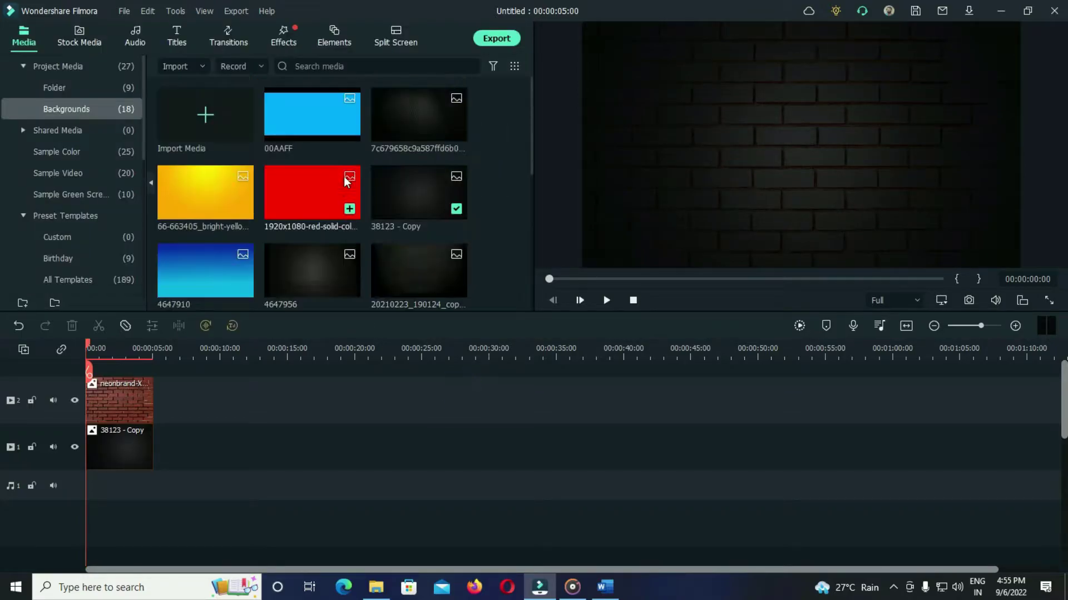
- Add the blue 4647910 background on a third track above the brick wall and set its blending mode to Overlay
left_click_drag(191, 278, 120, 369)
double_click(119, 397)
scroll(256, 149, "down", 2)
scroll(257, 148, "down", 8)
scroll(257, 148, "up", 2)
scroll(257, 148, "down", 1)
scroll(257, 149, "up", 1)
scroll(257, 148, "down", 2)
scroll(257, 148, "up", 1)
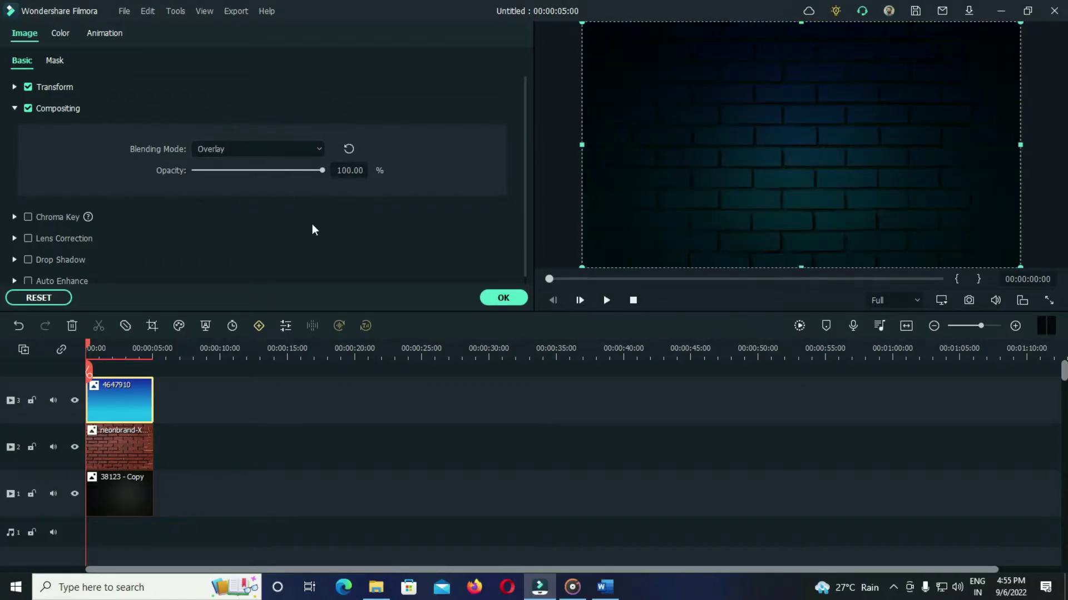
left_click(444, 461)
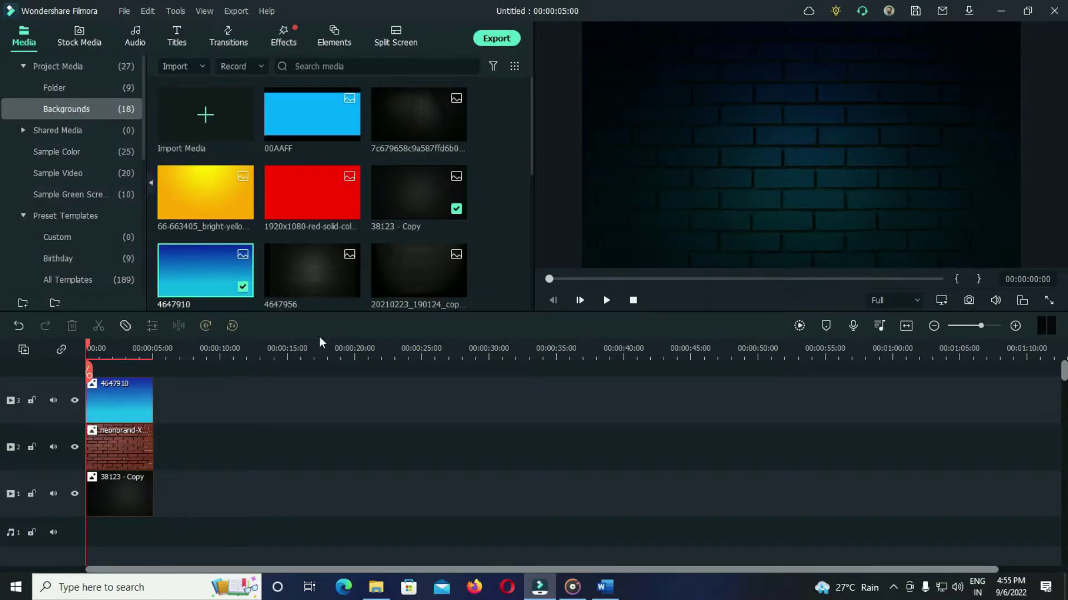
- Enlarge the preview area and add the basic title Title 29 at the start of a new track above the blue background
left_click_drag(534, 218, 509, 217)
left_click_drag(767, 313, 767, 326)
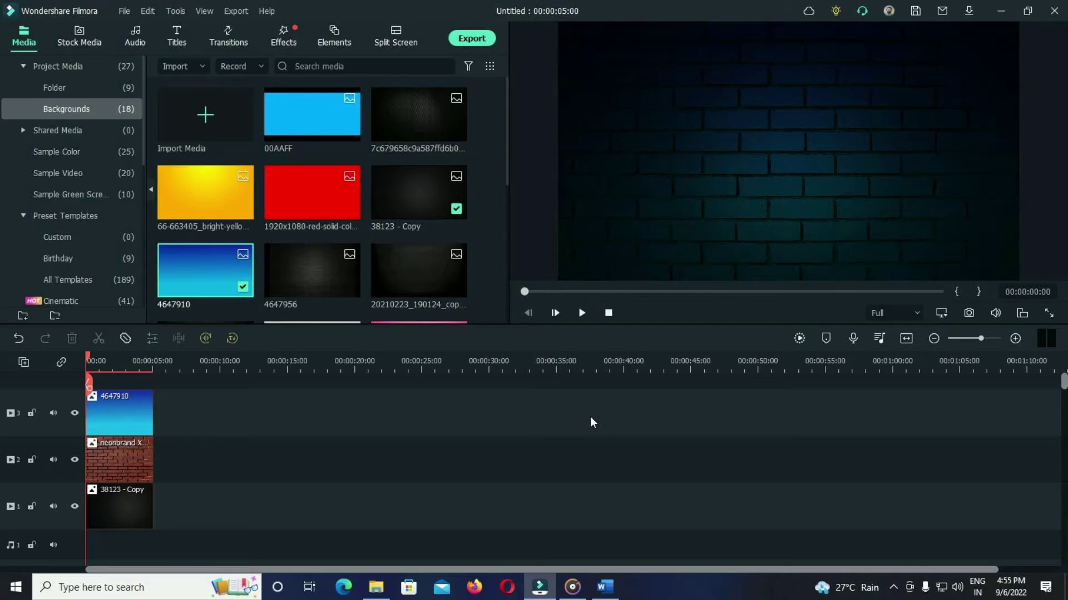
left_click(172, 35)
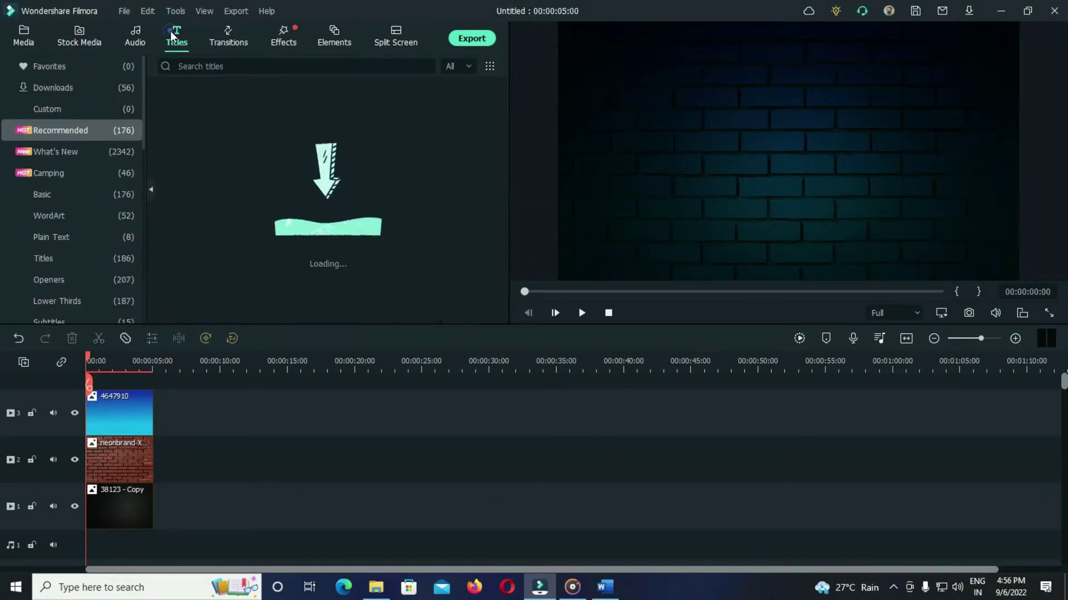
left_click(85, 192)
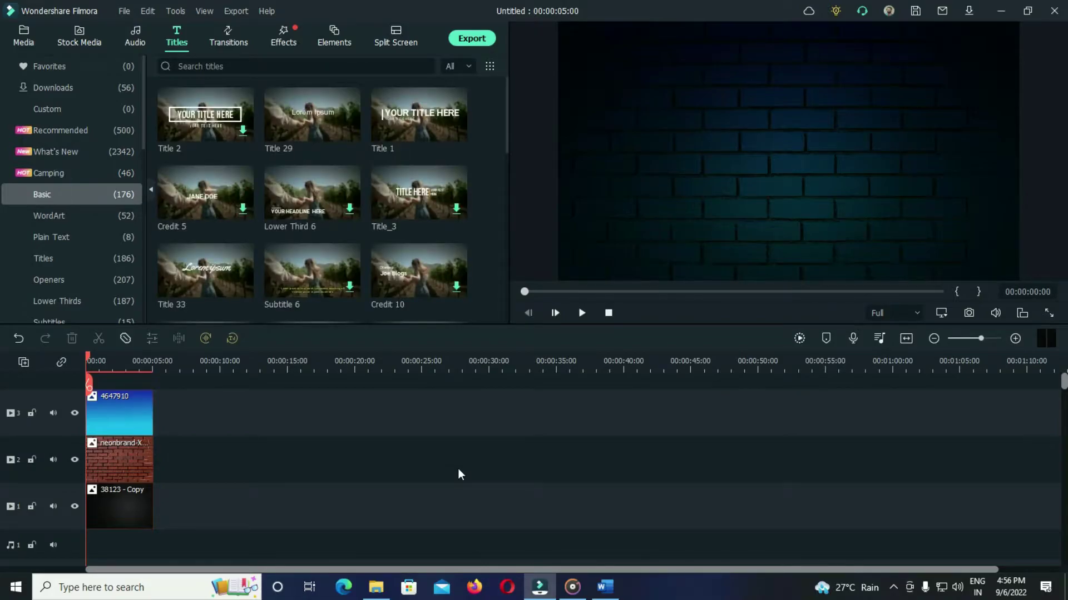
left_click_drag(311, 114, 100, 392)
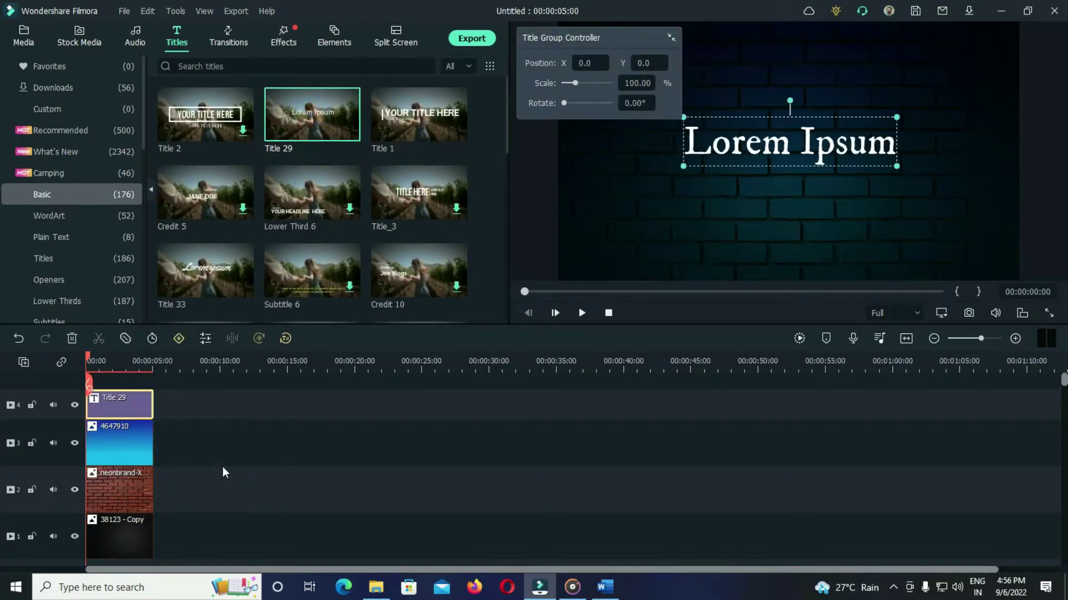
- Open Title 29 in the advanced text editor and delete its Lorem Ipsum text box
double_click(132, 400)
left_click(409, 311)
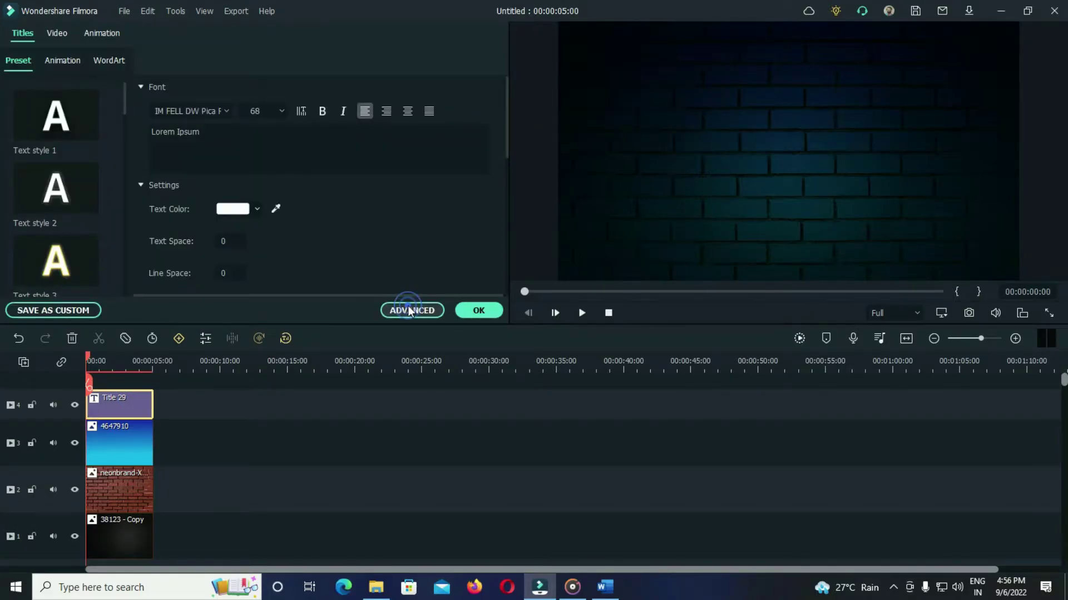
left_click_drag(529, 418, 445, 385)
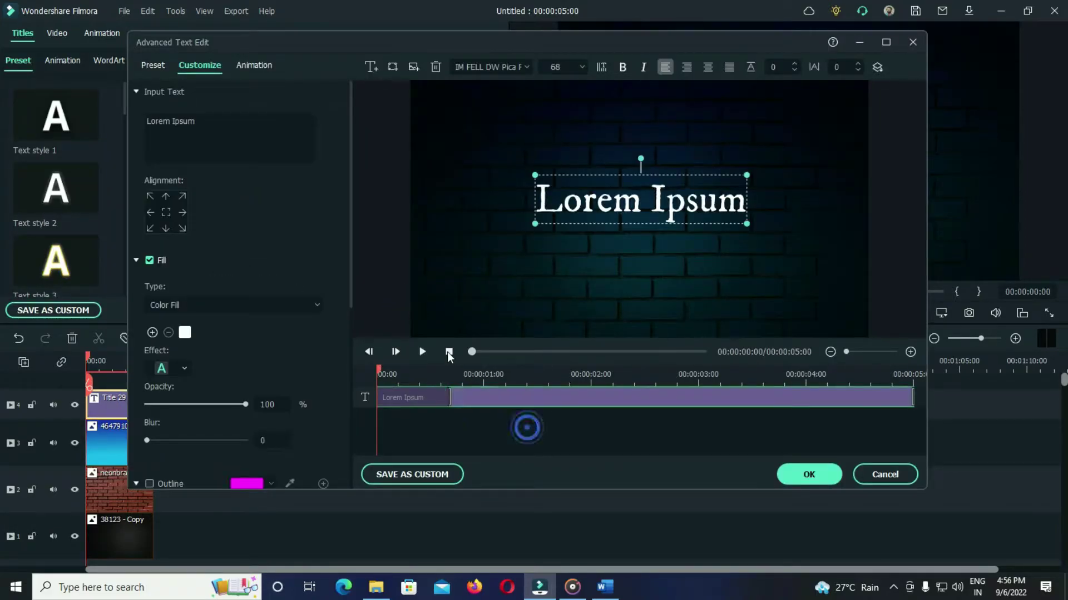
key("Delete")
- Insert a rectangle shape into the title, square off its corners and clear its placeholder text
left_click(394, 67)
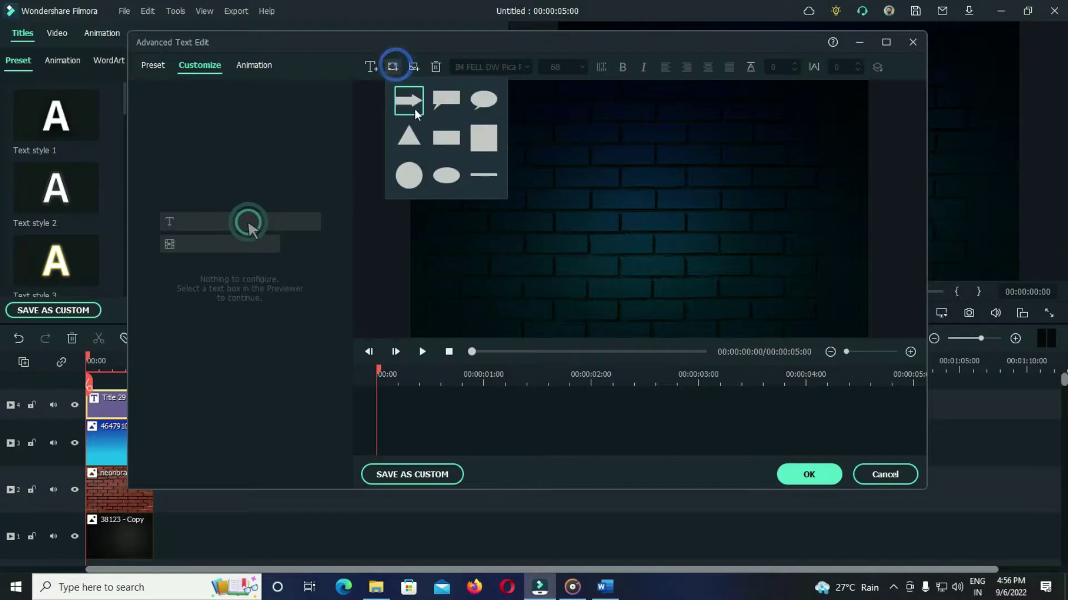
left_click(437, 138)
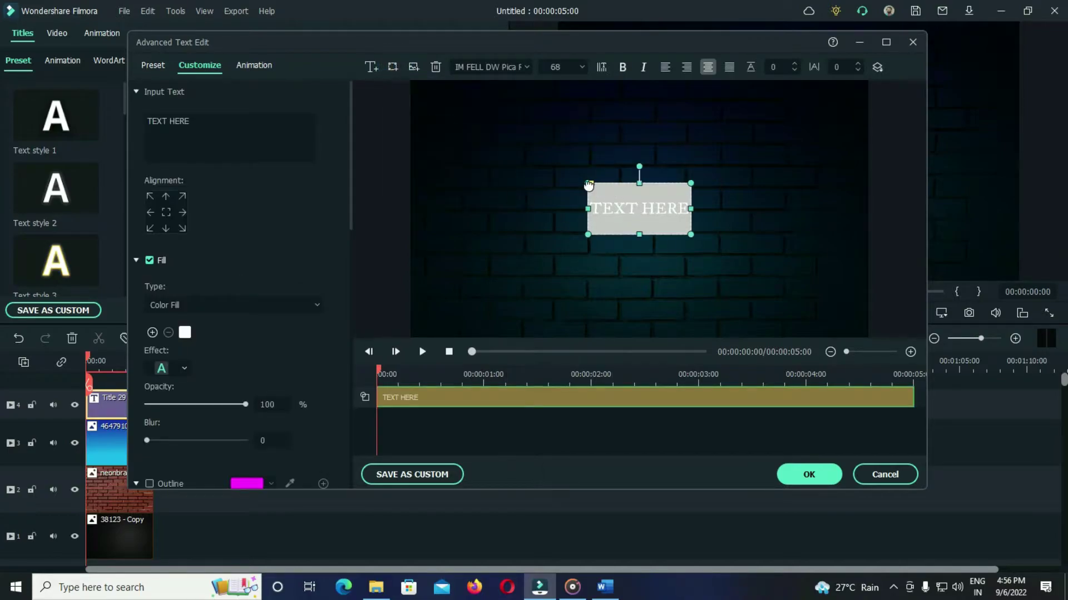
left_click(590, 185)
left_click(261, 133)
key("BackSpace")
left_click(484, 298)
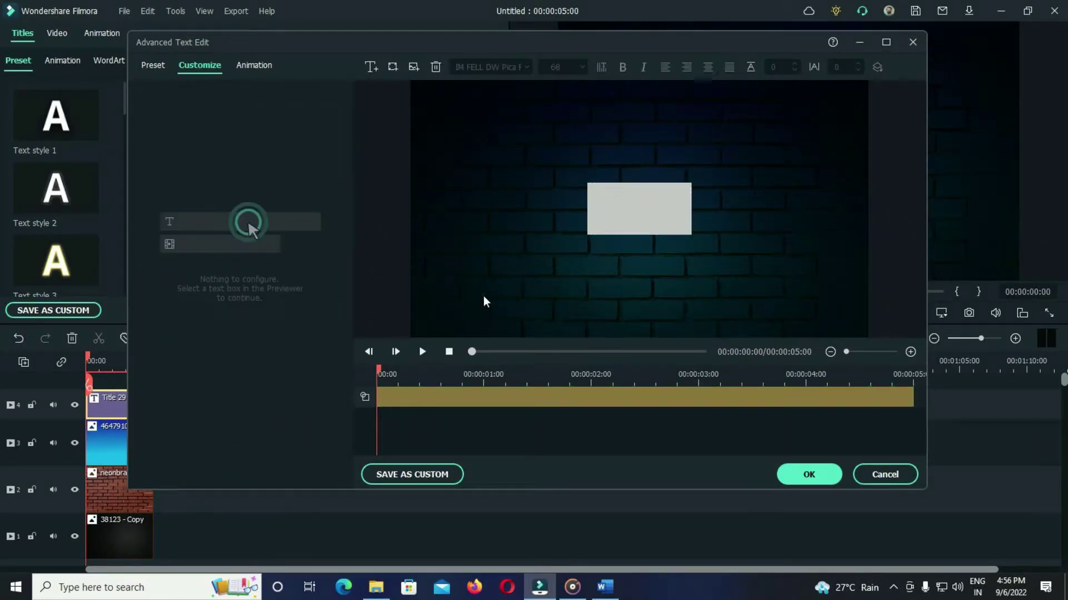
- Turn off the rectangle's text fill and shape border, and move it to the left side of the frame
left_click(640, 209)
left_click(149, 260)
left_click(493, 262)
left_click(627, 214)
scroll(262, 250, "down", 6)
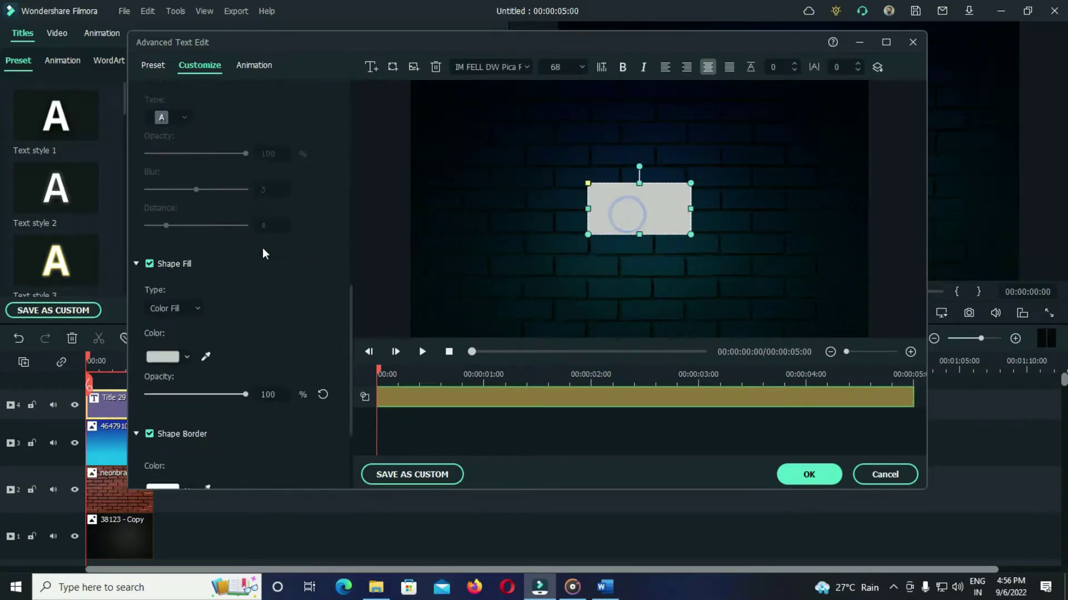
left_click(149, 288)
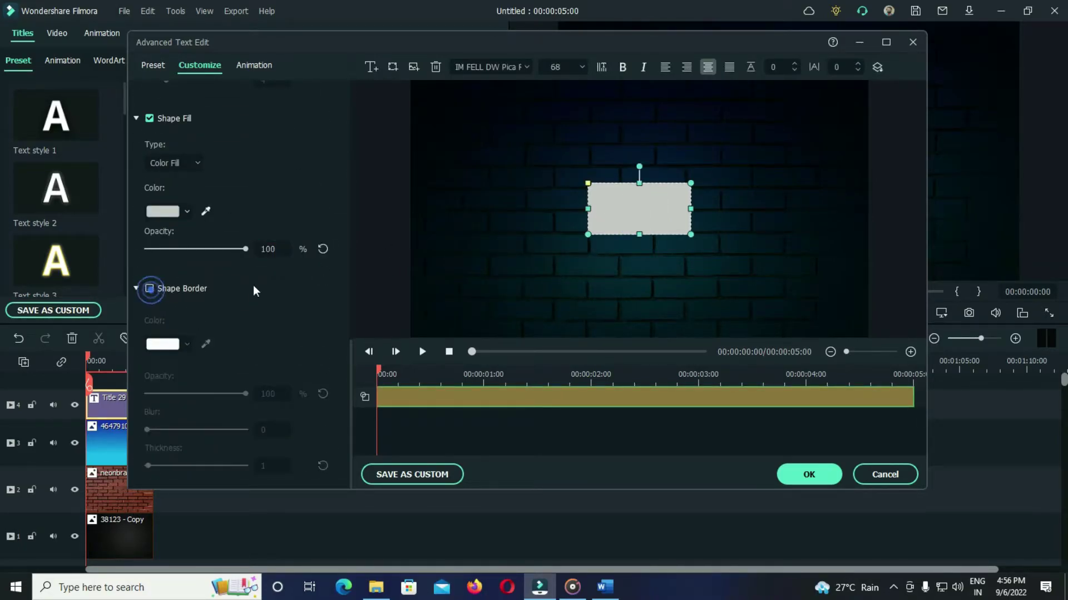
left_click(560, 291)
left_click_drag(646, 218, 502, 216)
left_click(691, 286)
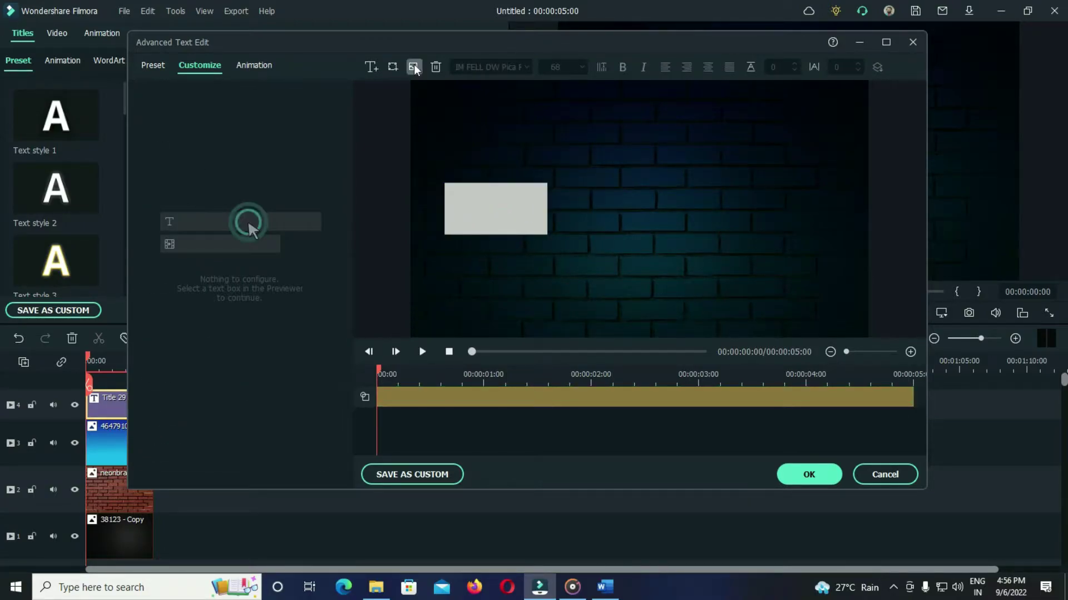
- Insert a second rectangle shape in the middle of the title and square off its corners
left_click(392, 65)
left_click(446, 135)
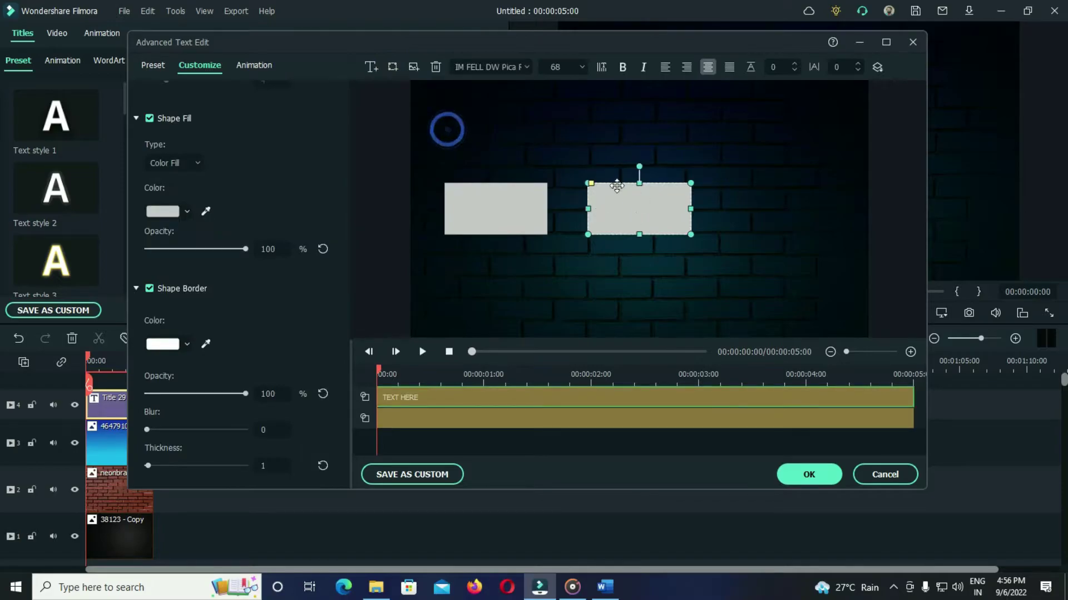
left_click(588, 184)
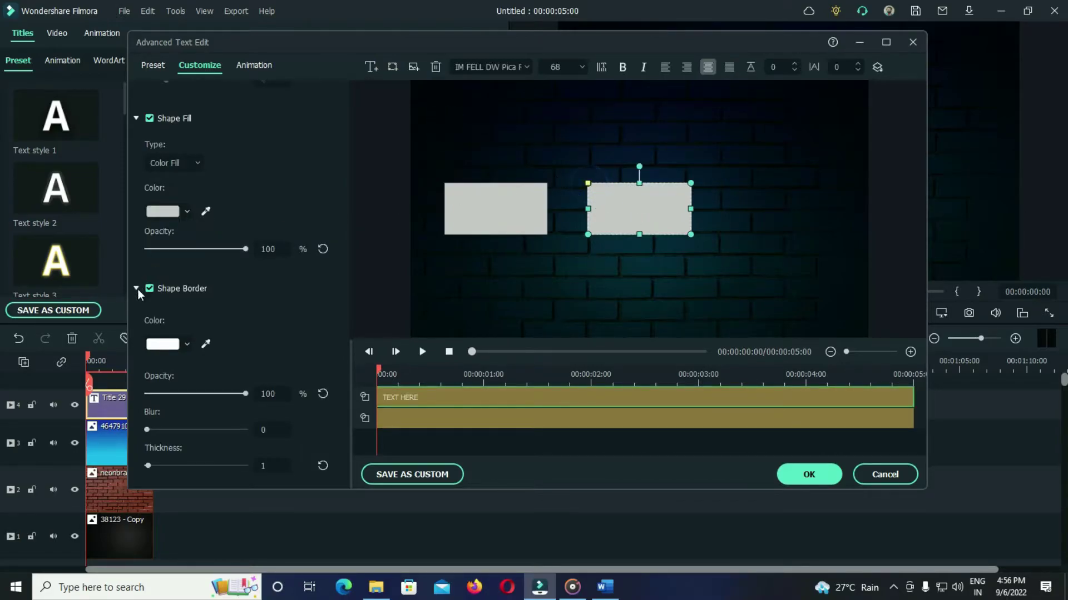
scroll(189, 142, "up", 6)
scroll(189, 143, "down", 5)
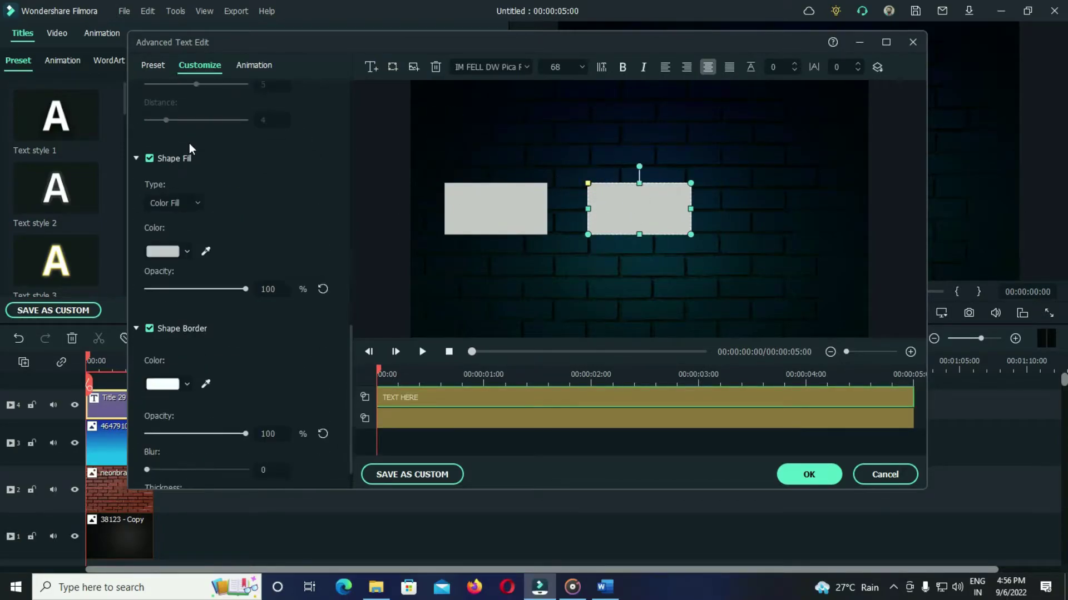
- Turn off the second rectangle's shape border, move it to the right side of the frame and apply the title edits
left_click(149, 328)
left_click(414, 305)
left_click_drag(625, 210, 792, 213)
left_click(809, 474)
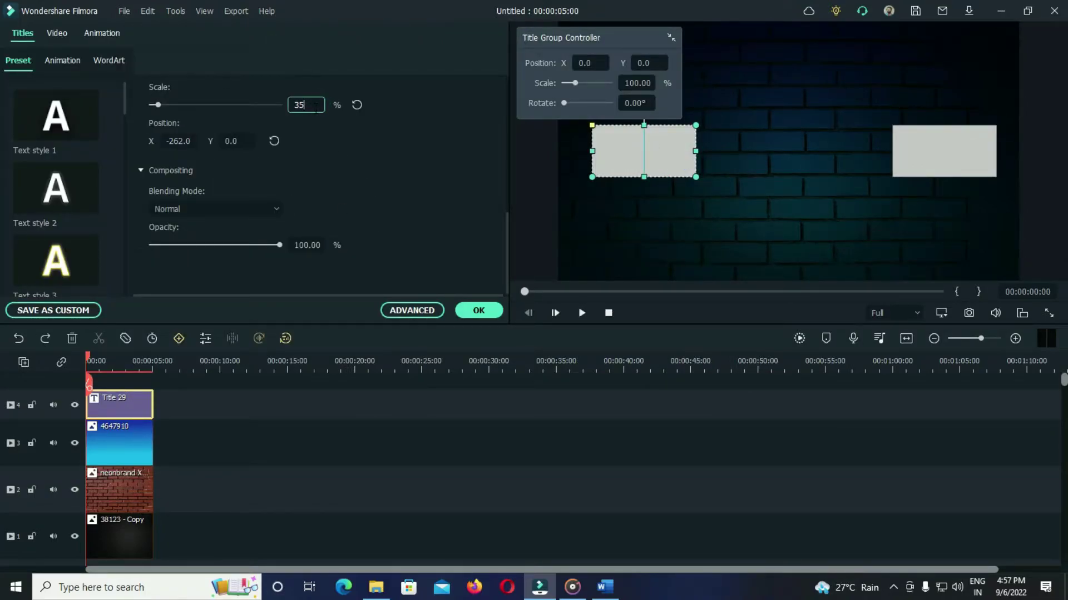
- Set the left rectangle's scale to 32.50%
key("Return")
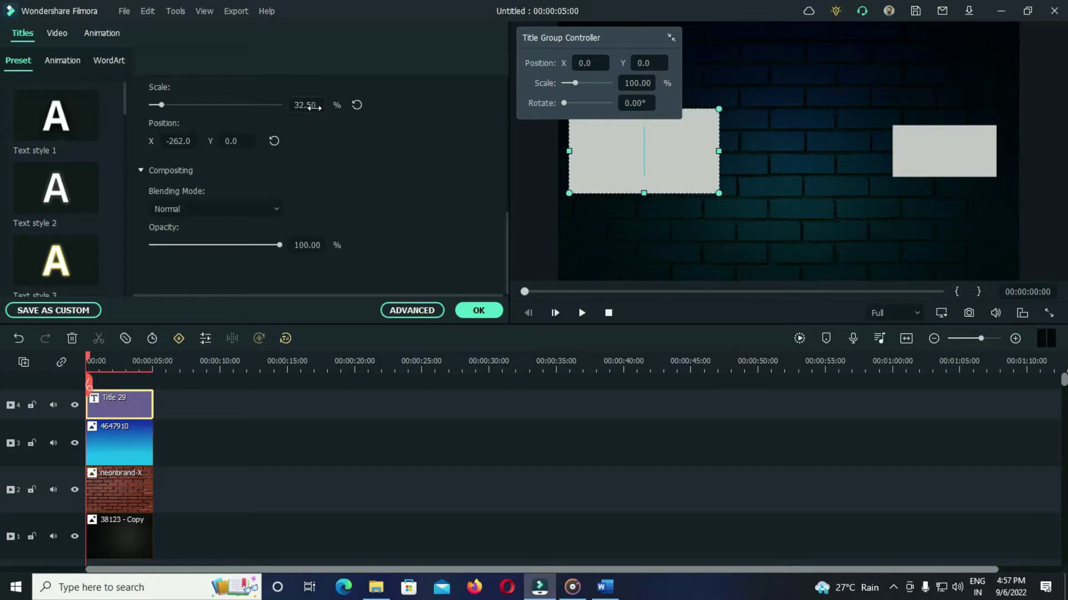
- Set the left rectangle's position to X -250.0 and Y 0.0 and apply the title settings
left_click(176, 141)
key("Return")
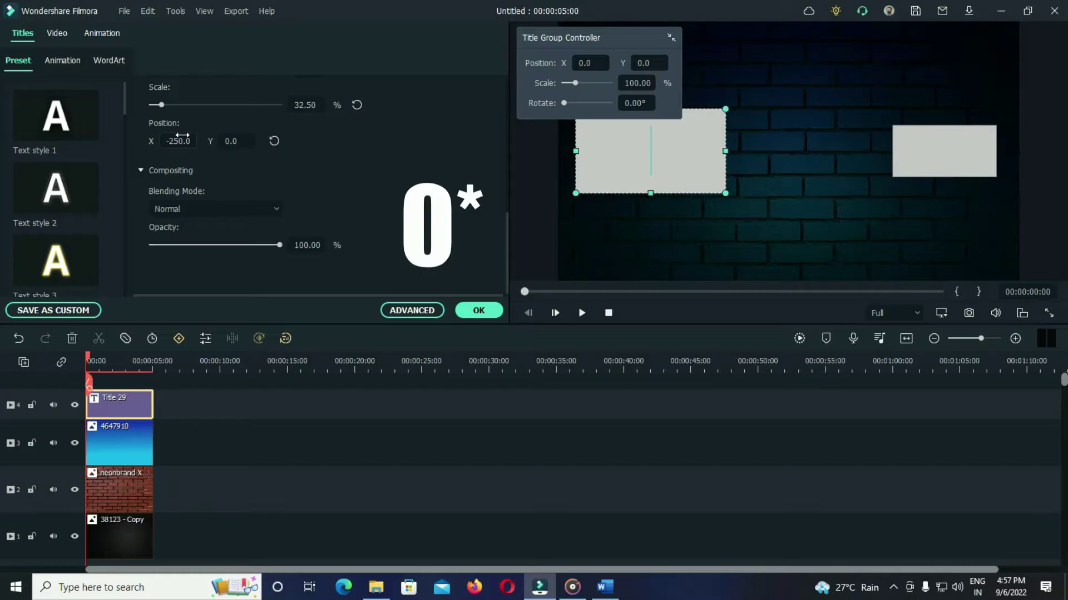
left_click_drag(605, 38, 476, 34)
left_click(230, 141)
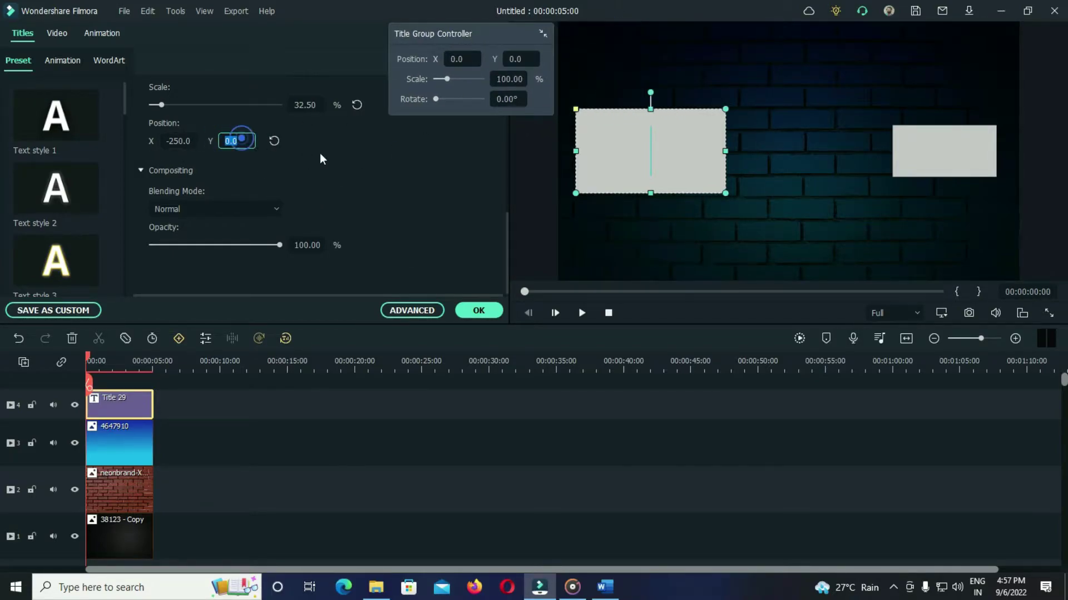
left_click(437, 193)
left_click(642, 466)
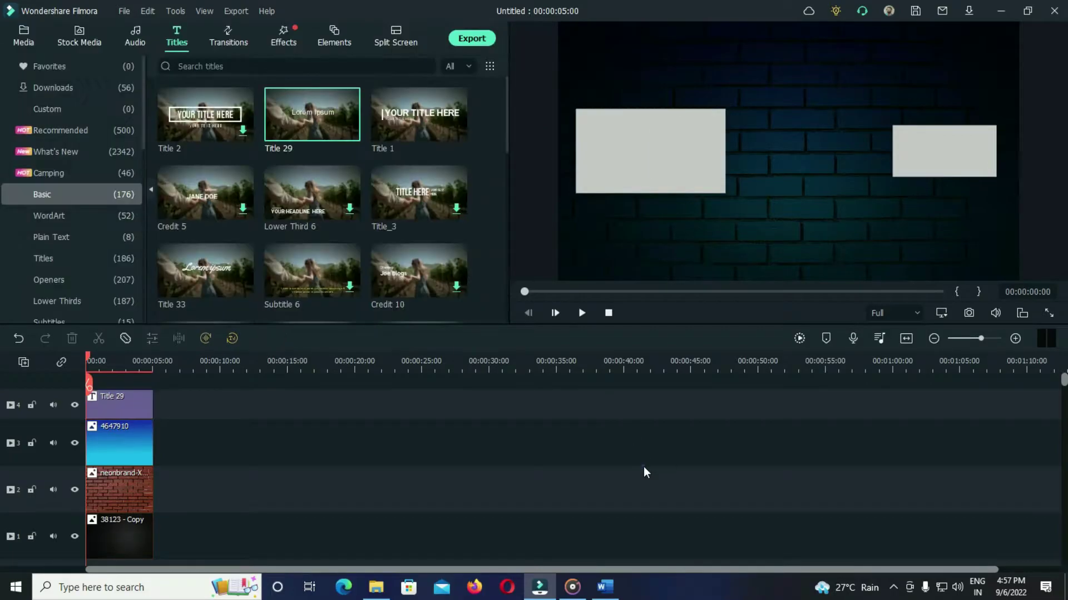
left_click(645, 129)
left_click(723, 380)
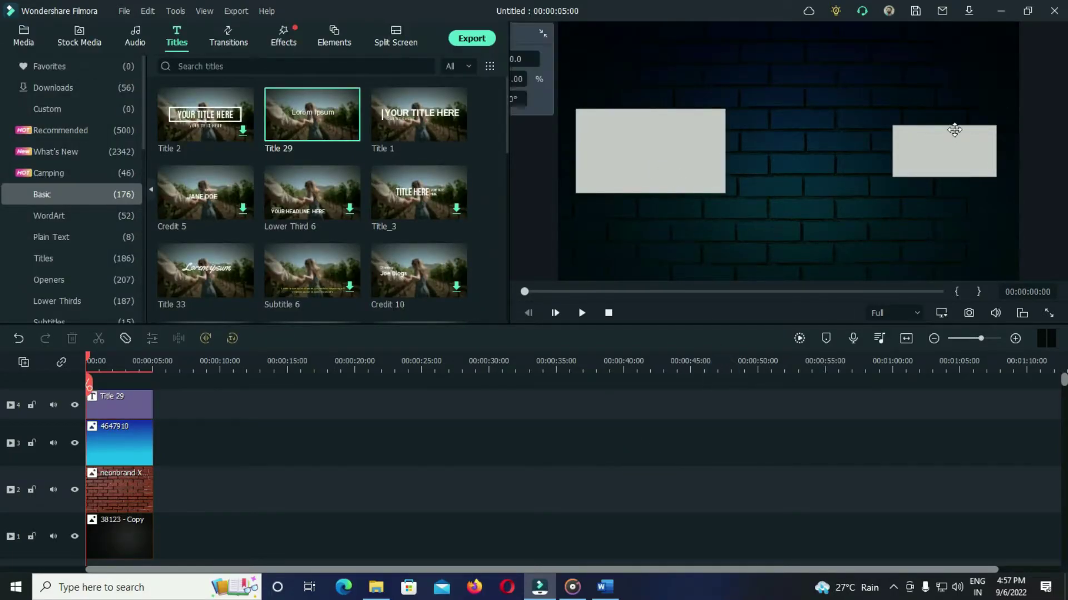
- Set the right rectangle's scale to 32.50% and its position to X 250.0, Y 0.0, and apply the title settings
double_click(954, 129)
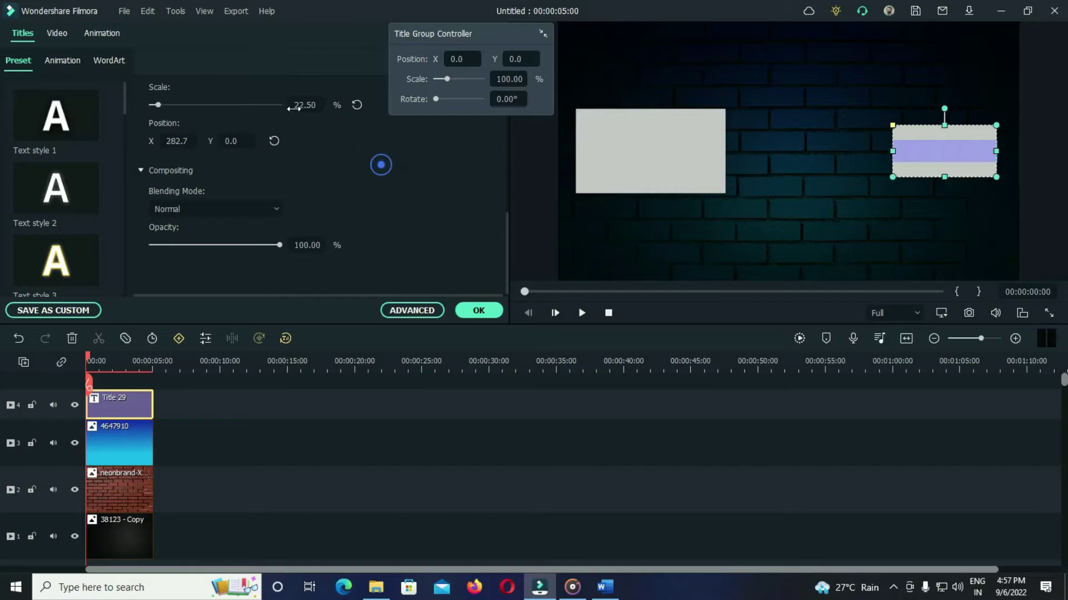
type("32")
key("Return")
left_click(191, 147)
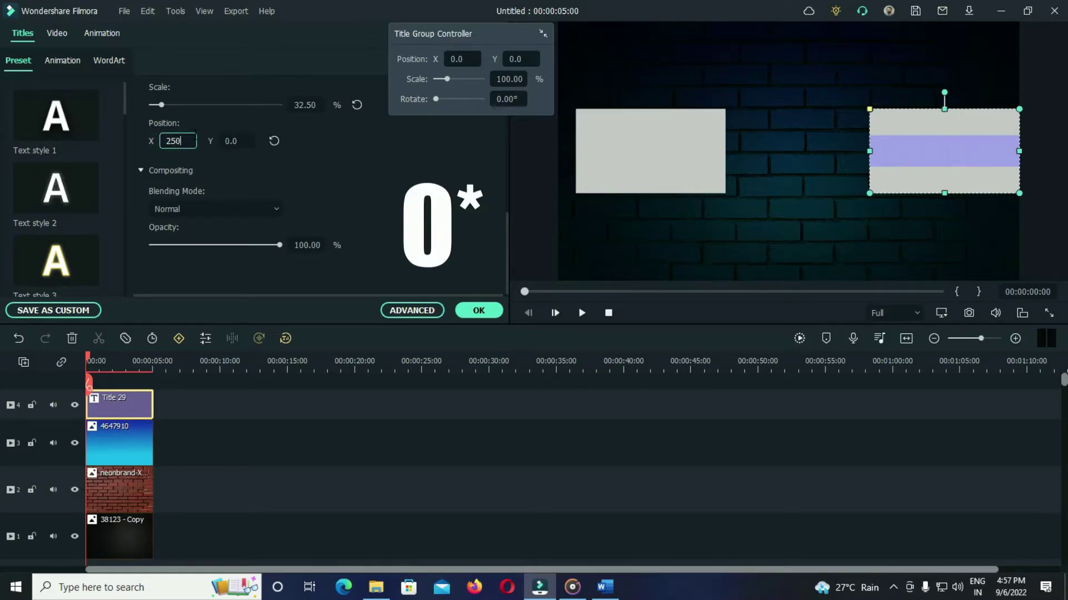
key("Return")
left_click(233, 139)
left_click(384, 174)
left_click(765, 452)
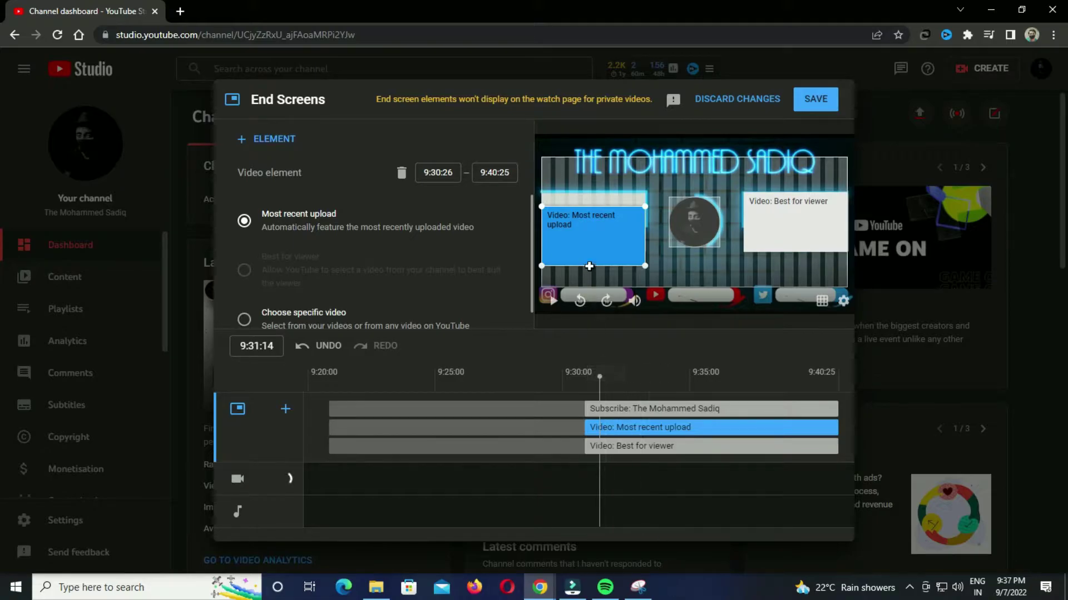
- In YouTube Studio's end screen editor, align the most recent upload element with the left placeholder and preview the end screen
left_click_drag(591, 258, 590, 244)
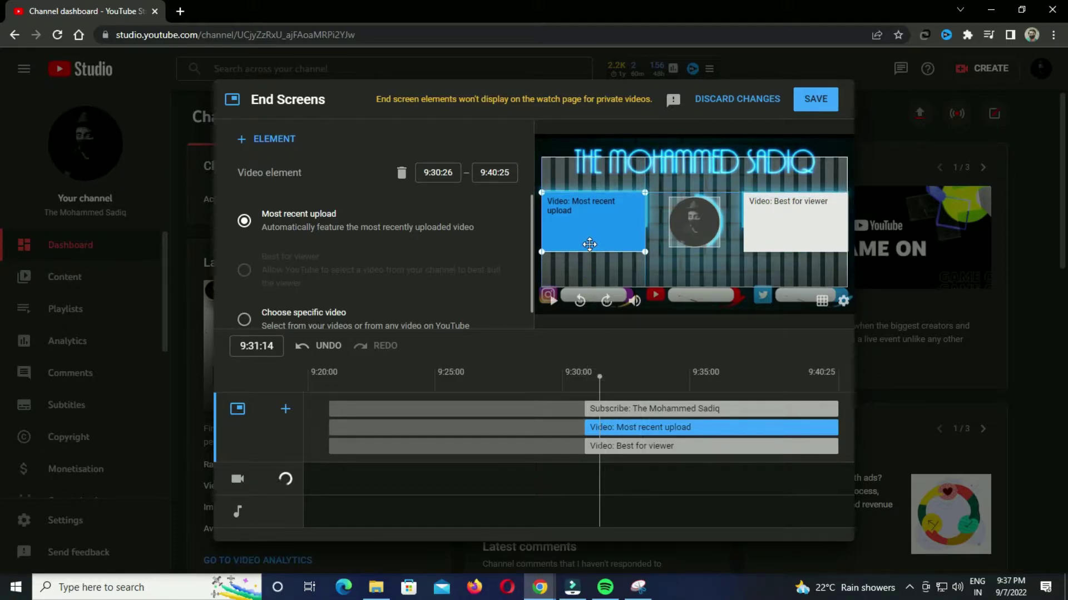
left_click(548, 299)
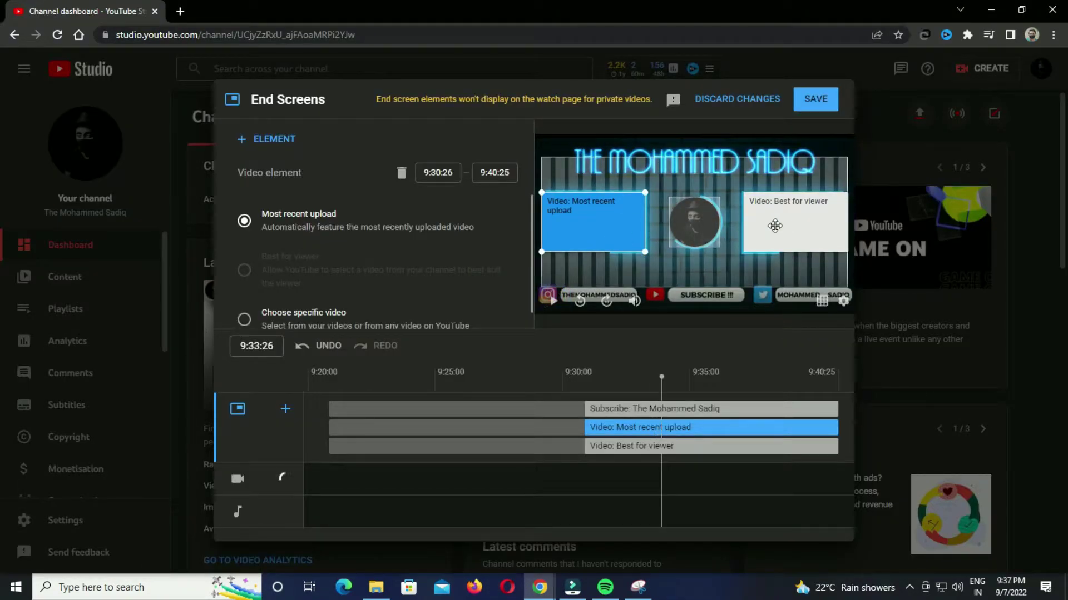
left_click(765, 226)
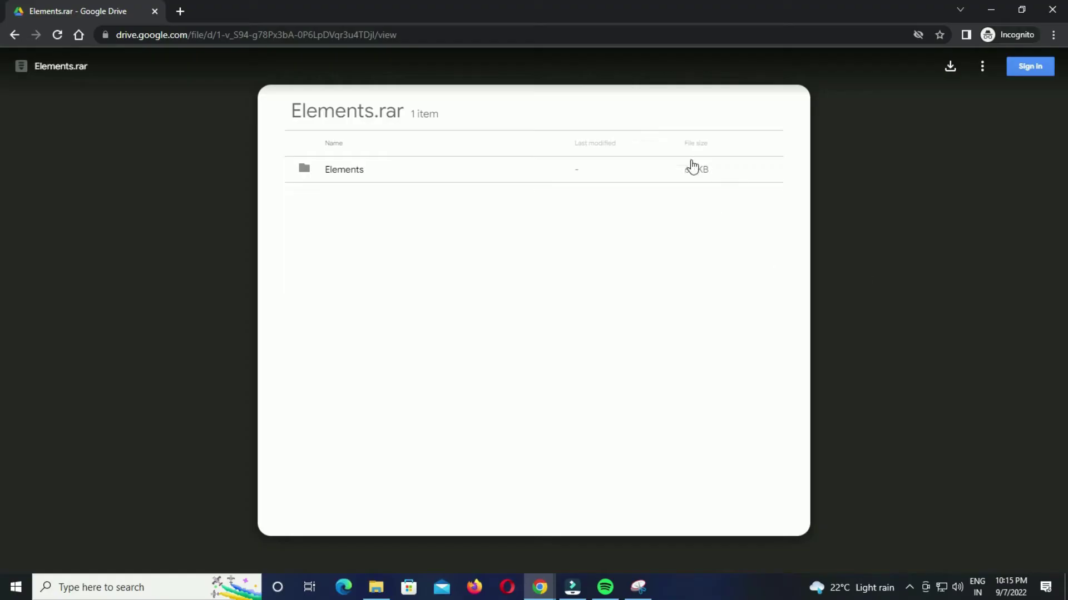
- Download Elements.rar from Google Drive, move the archive to the upper part of the desktop and extract it
left_click(951, 66)
key("Return")
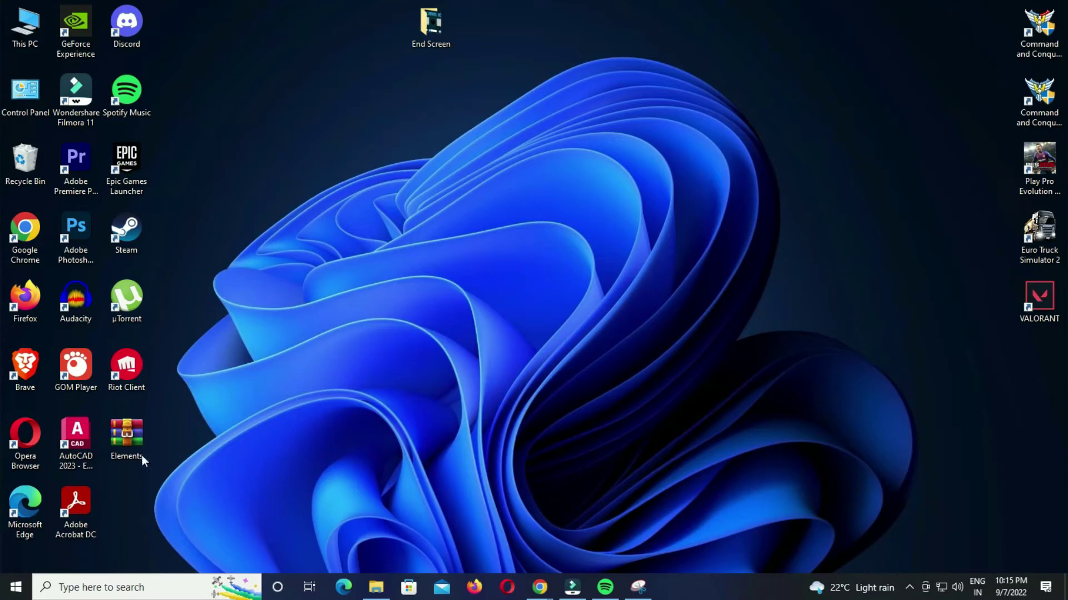
left_click_drag(139, 451, 234, 31)
right_click(229, 37)
left_click(300, 108)
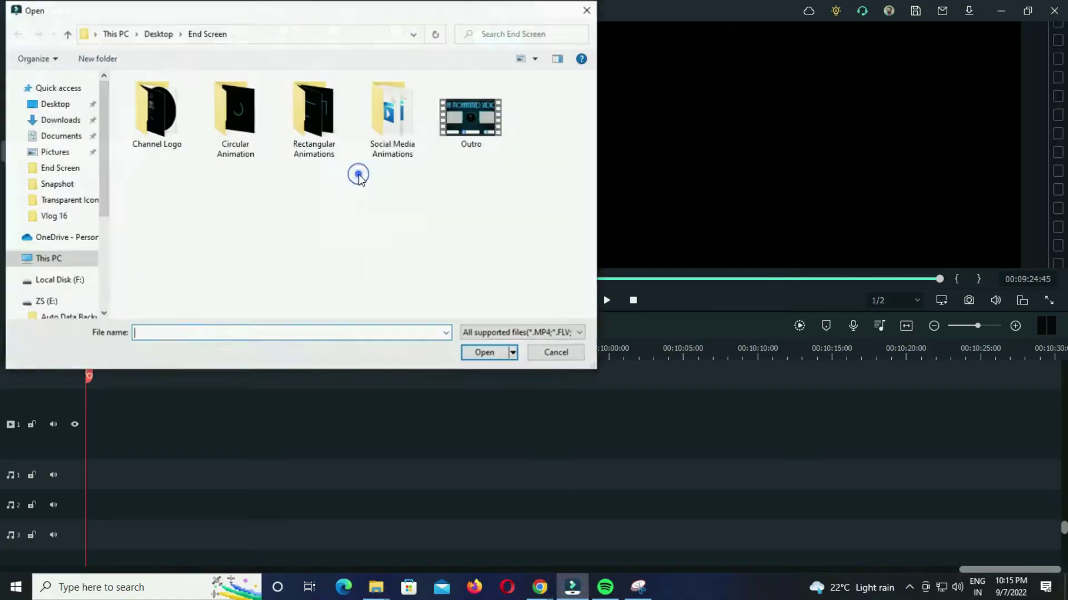
- Import the placeholder images into Filmora and stack RIGHT RECTANGLE and CIRCLE on separate tracks directly above LEFT RECTANGLE
left_click(172, 119)
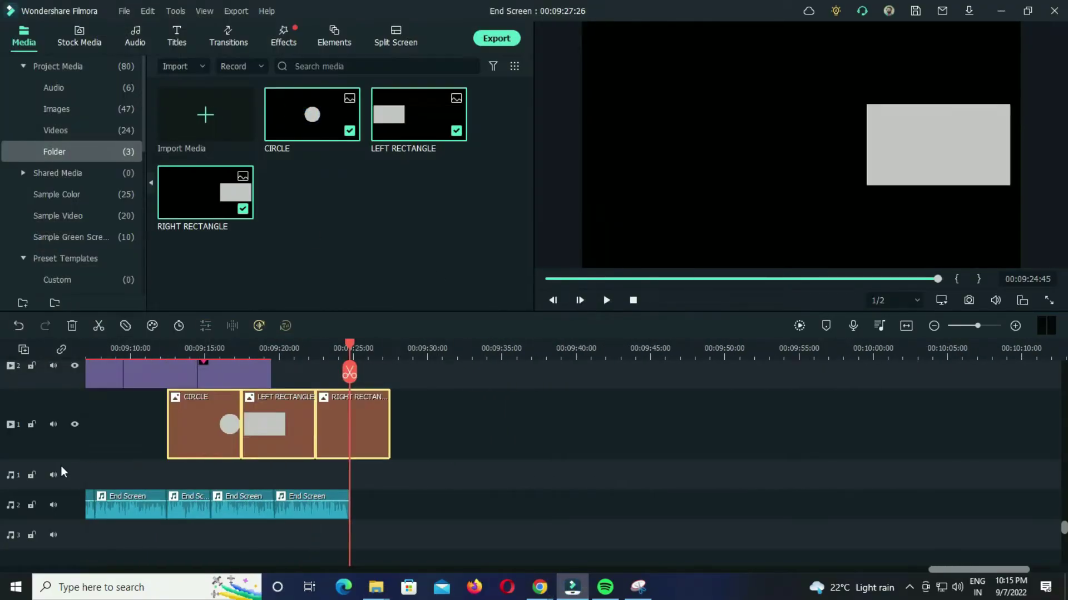
left_click_drag(278, 423, 705, 422)
left_click(498, 354)
left_click_drag(499, 354, 544, 354)
left_click_drag(537, 436, 539, 460)
scroll(539, 460, "up", 3)
left_click_drag(607, 514, 532, 456)
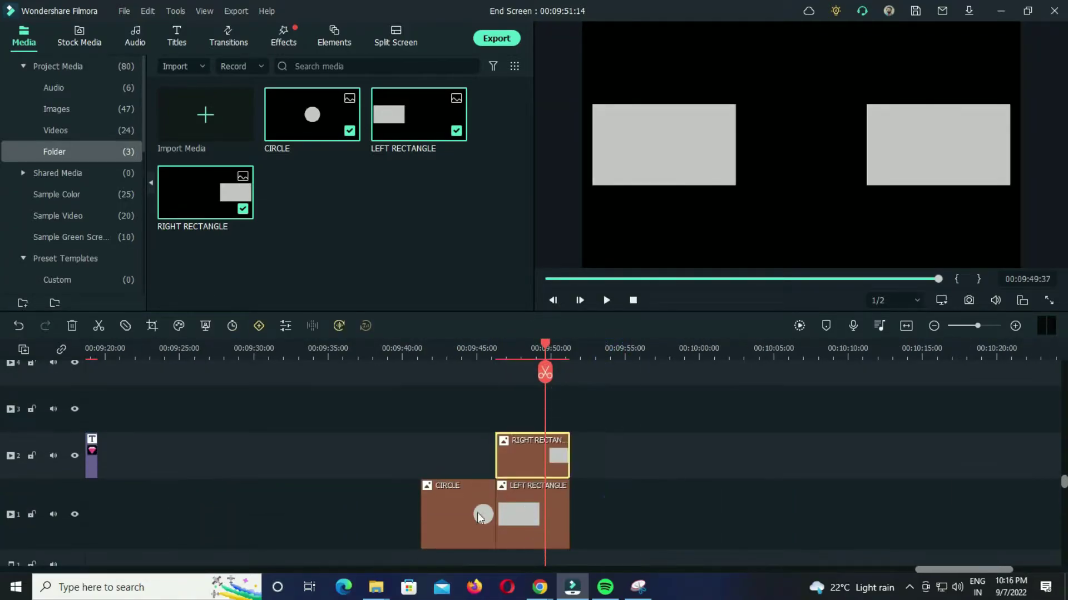
left_click_drag(458, 514, 534, 409)
left_click(659, 441)
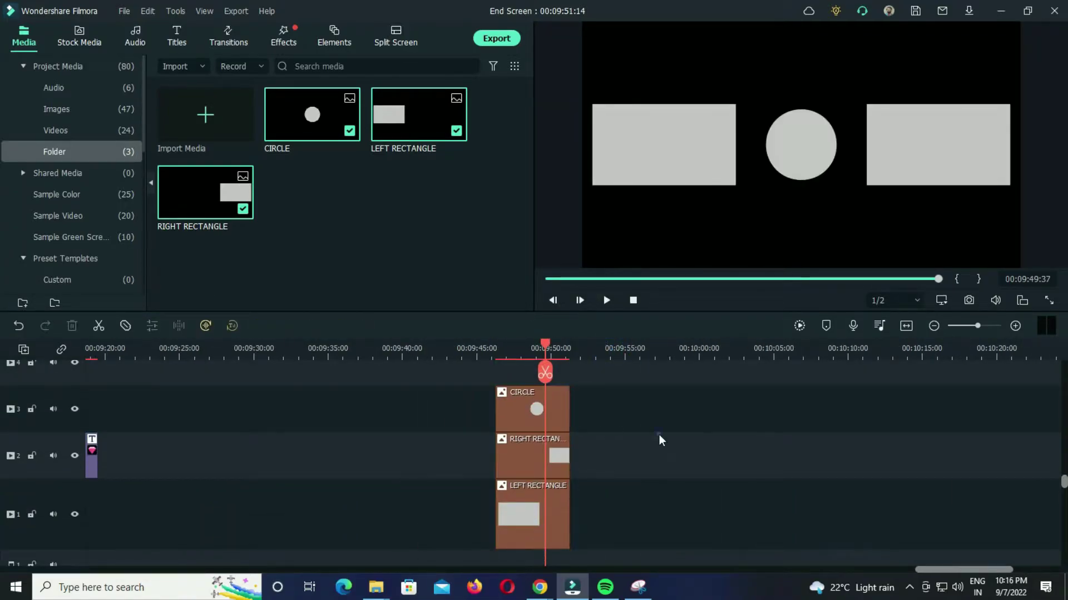
left_click_drag(545, 356, 520, 357)
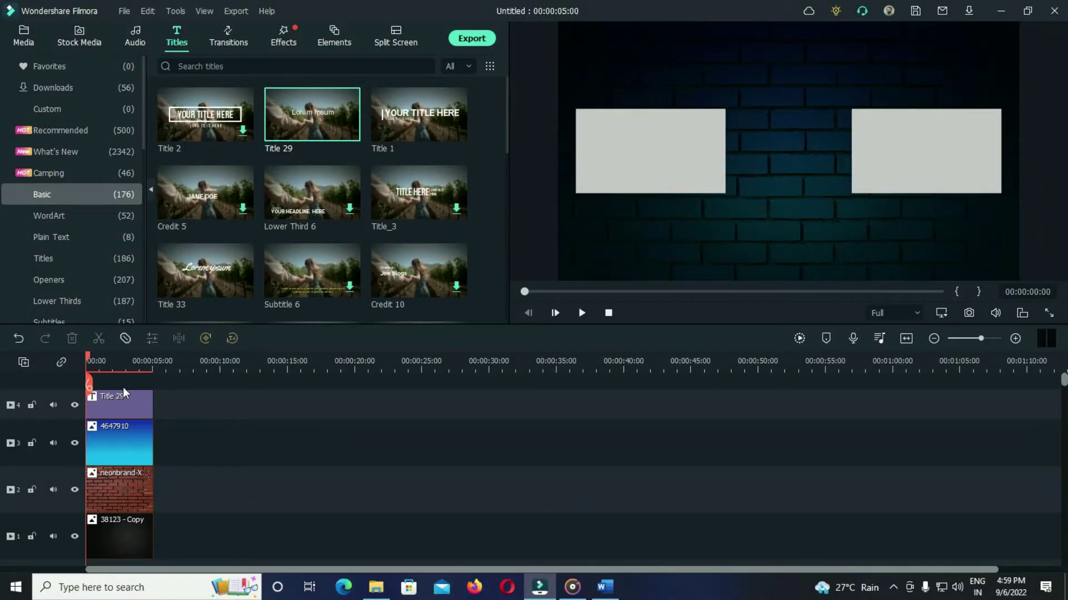
- Insert a circle shape into the Title 29 clip, shrink it and place it centrally between the two rectangles
double_click(123, 392)
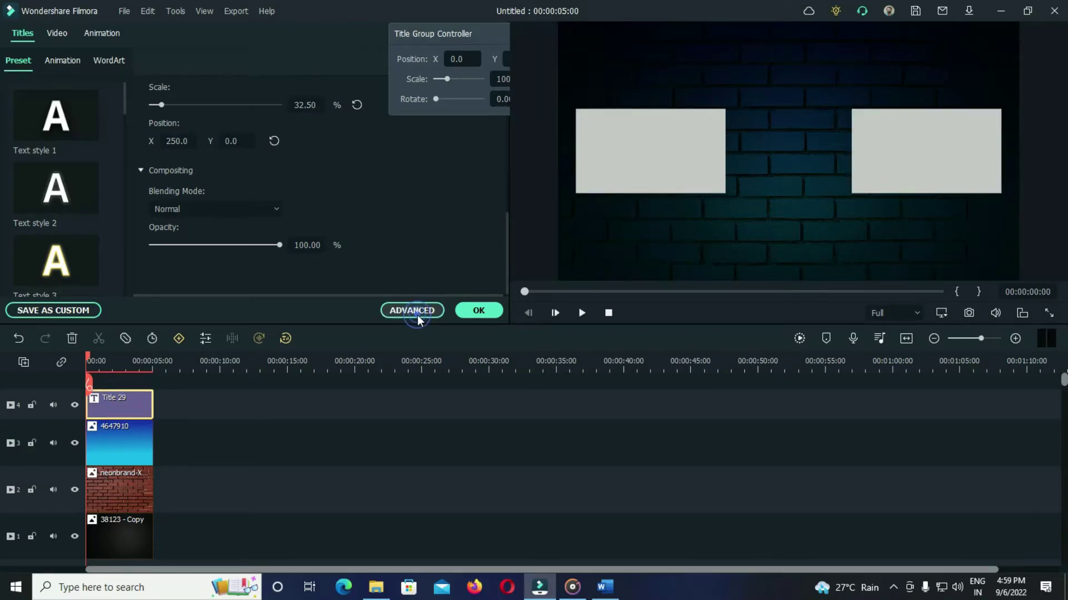
left_click(412, 311)
left_click(391, 68)
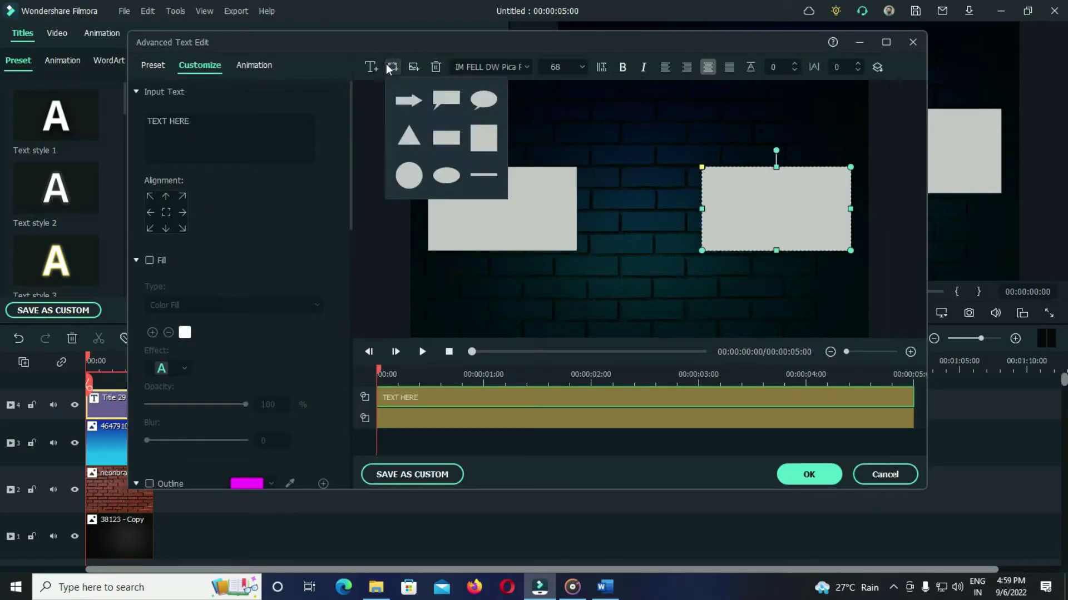
left_click(412, 175)
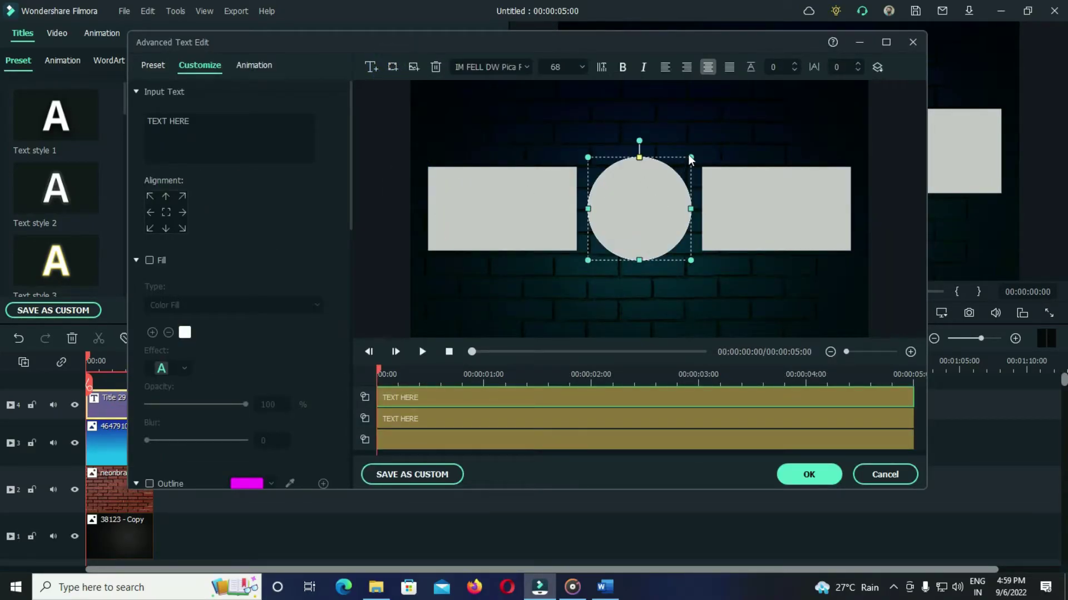
left_click_drag(692, 154, 677, 169)
left_click_drag(645, 211, 647, 198)
- Turn off the circle's shape border and apply the advanced title edits
scroll(249, 277, "down", 10)
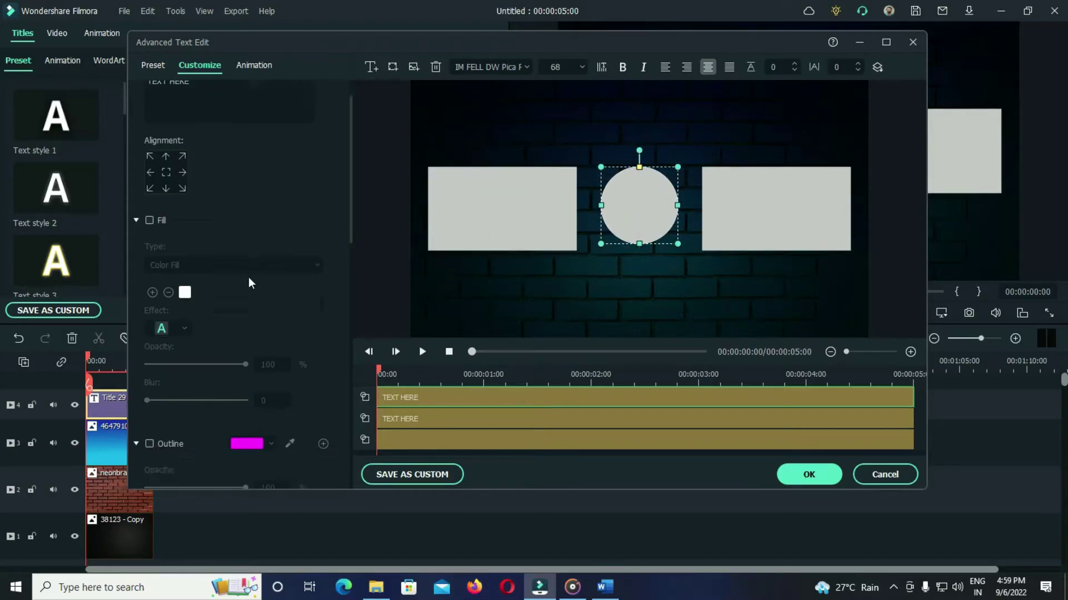
left_click(149, 355)
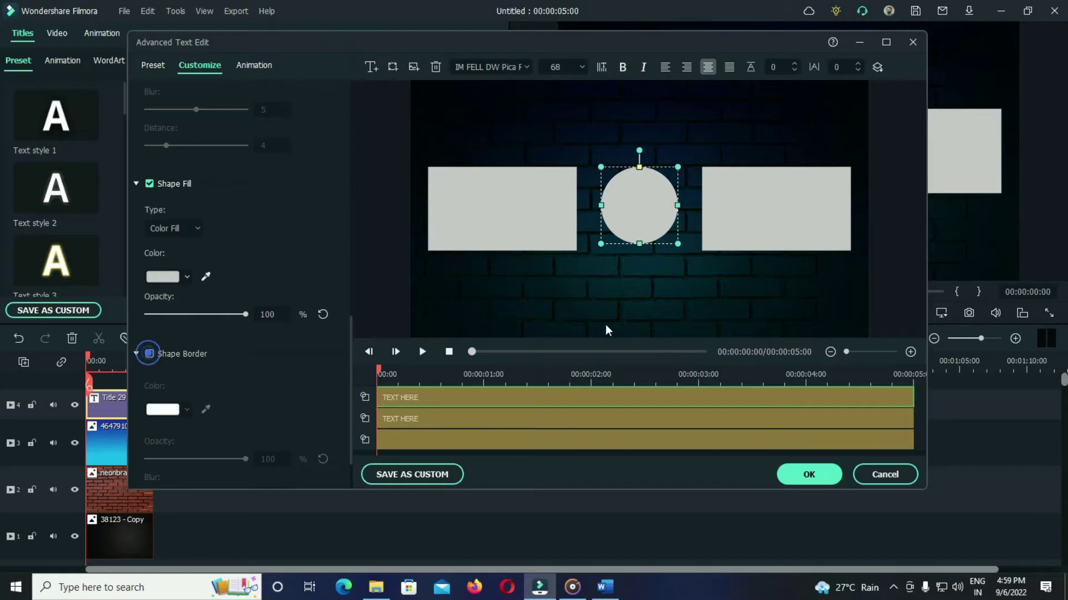
left_click(605, 324)
left_click(816, 475)
left_click(806, 491)
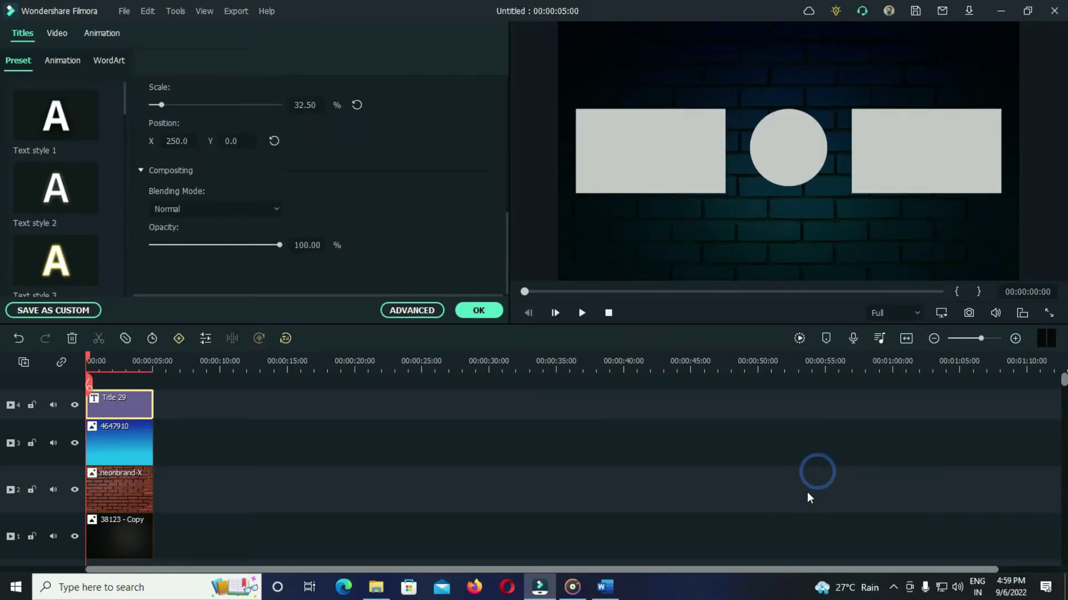
- Shrink the circle to about 28.43% scale, center it at X 0.0, Y 0.0 and apply the title settings
double_click(793, 149)
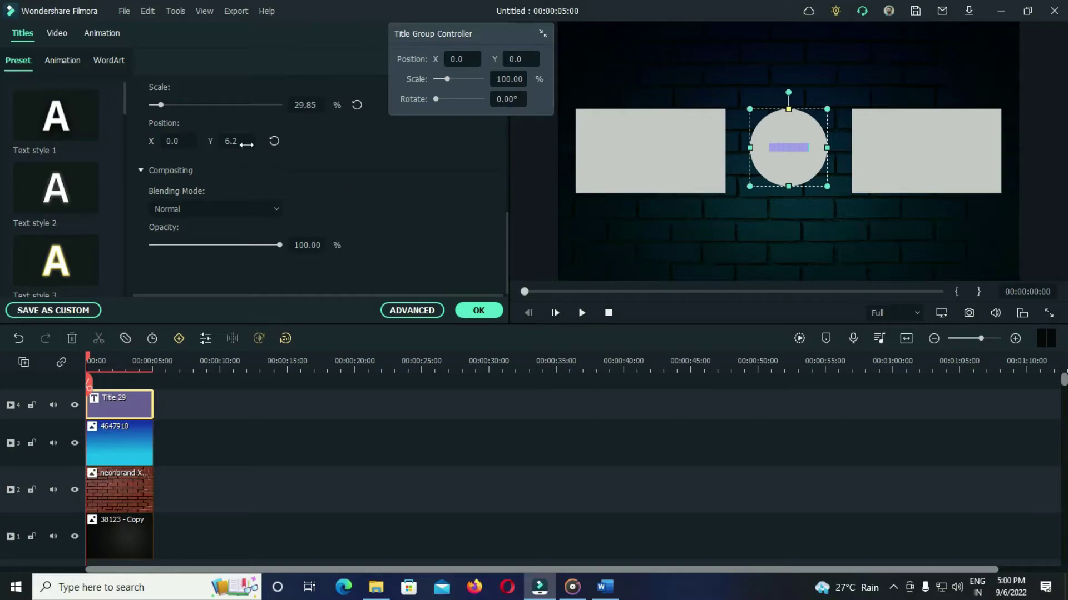
left_click_drag(831, 105, 800, 149)
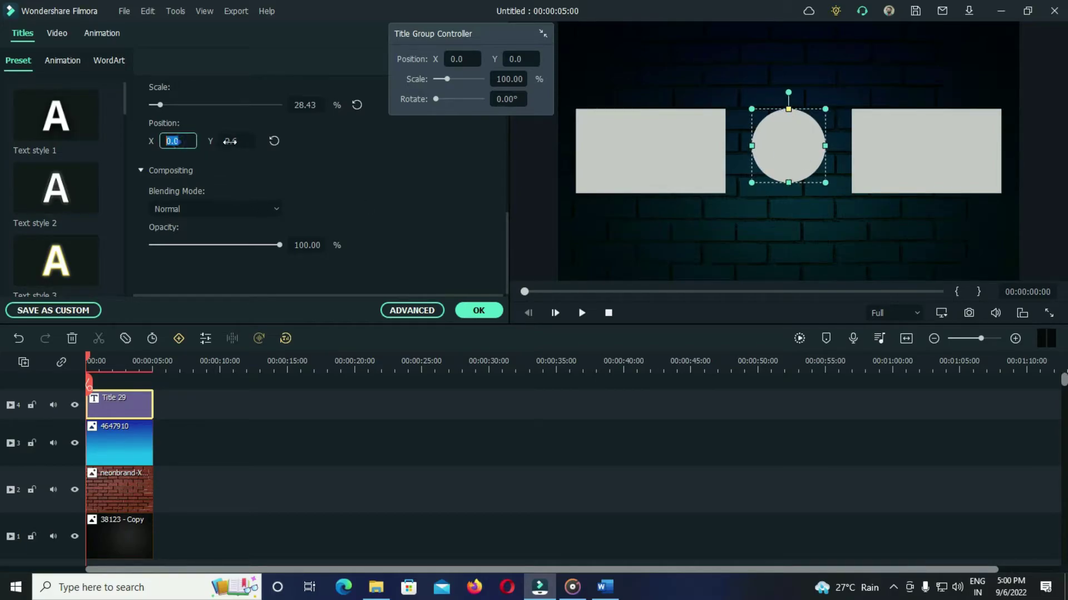
key("Return")
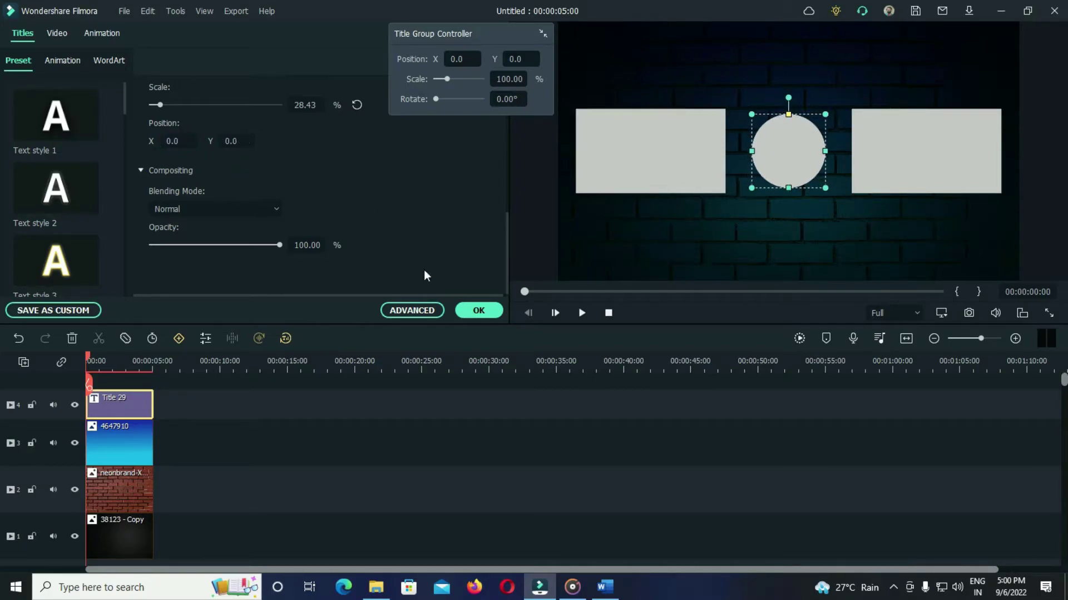
left_click(658, 489)
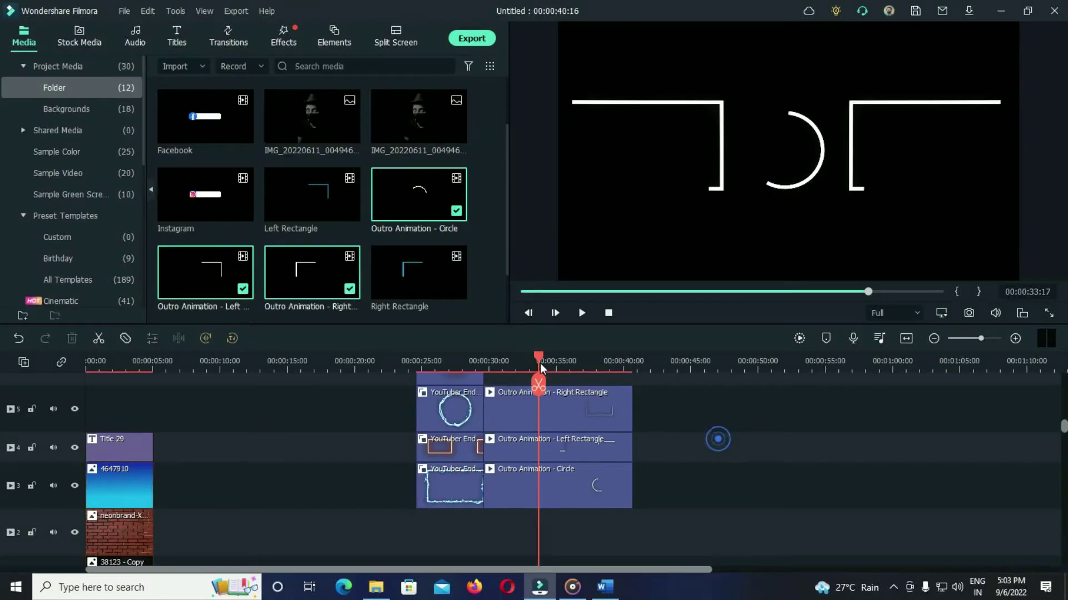
- Preview the white outro animations and the blue Right Rectangle animation by scrubbing through their clips
left_click_drag(538, 365, 568, 377)
left_click_drag(434, 359, 425, 364)
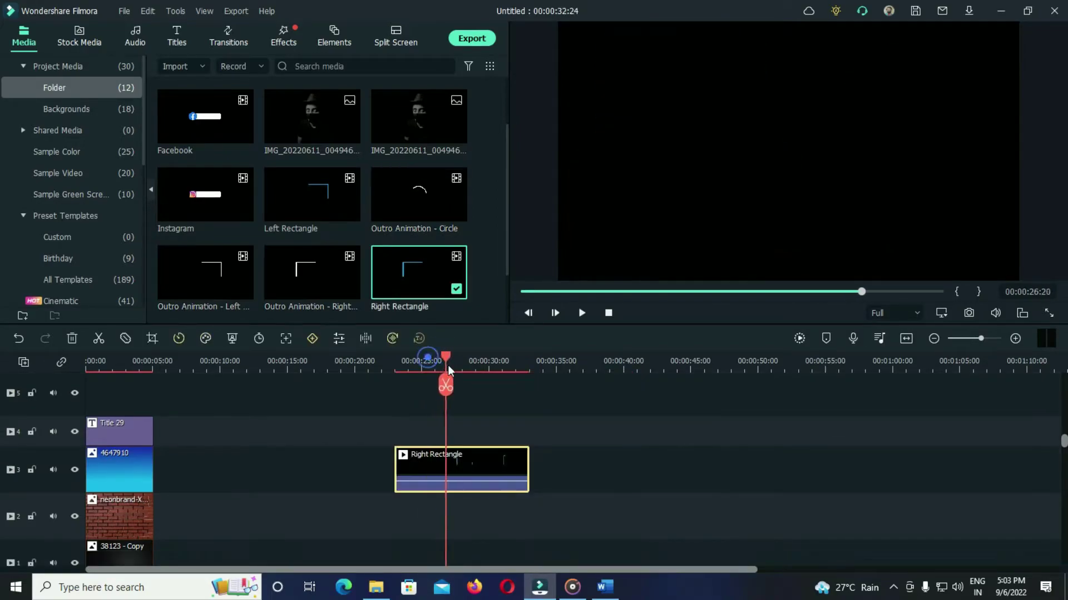
left_click_drag(441, 358, 485, 365)
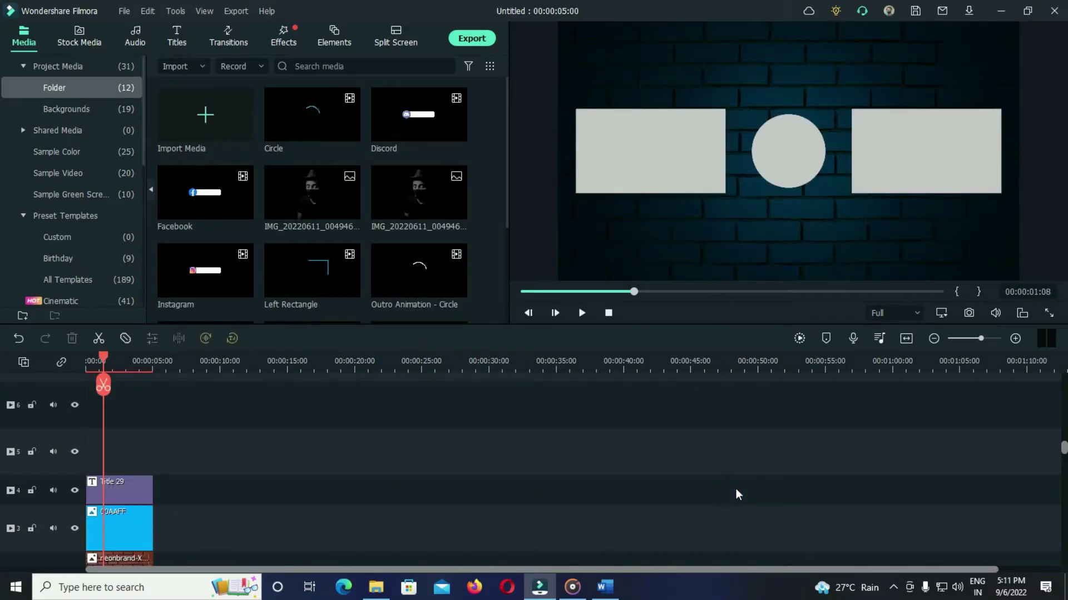
- Place the Left Rectangle, Right Rectangle and Circle animations at the timeline start on tracks 5, 6 and 7
left_click_drag(267, 380, 236, 445)
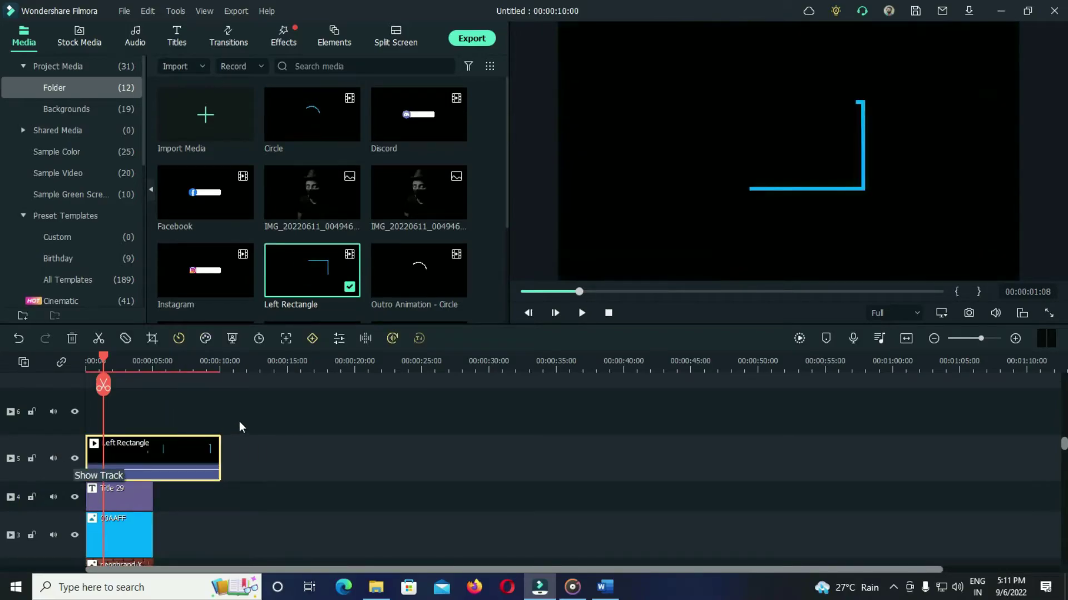
scroll(310, 160, "down", 3)
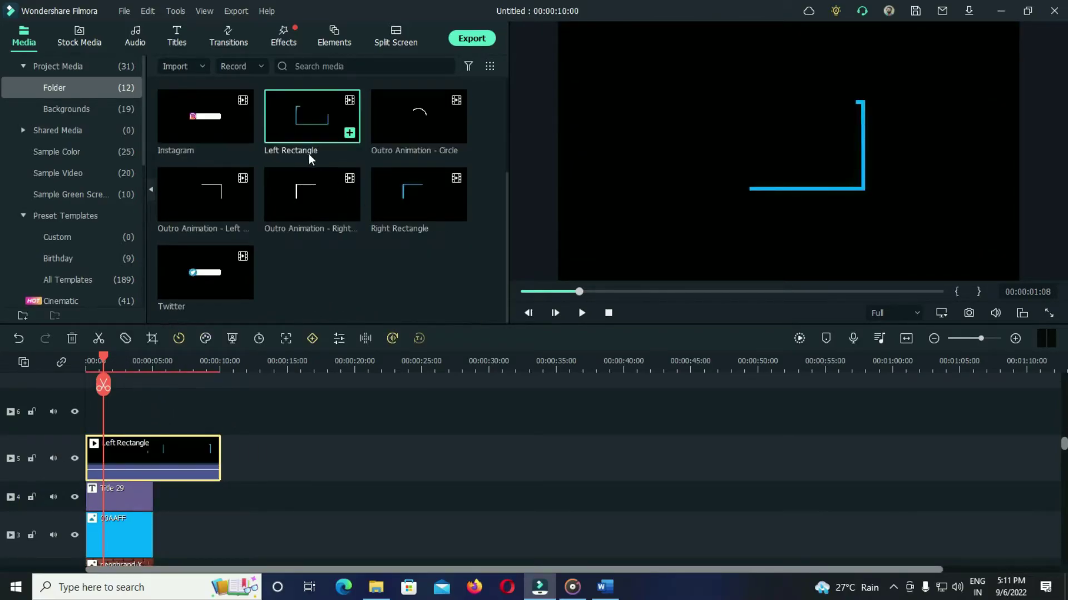
left_click_drag(383, 199, 59, 414)
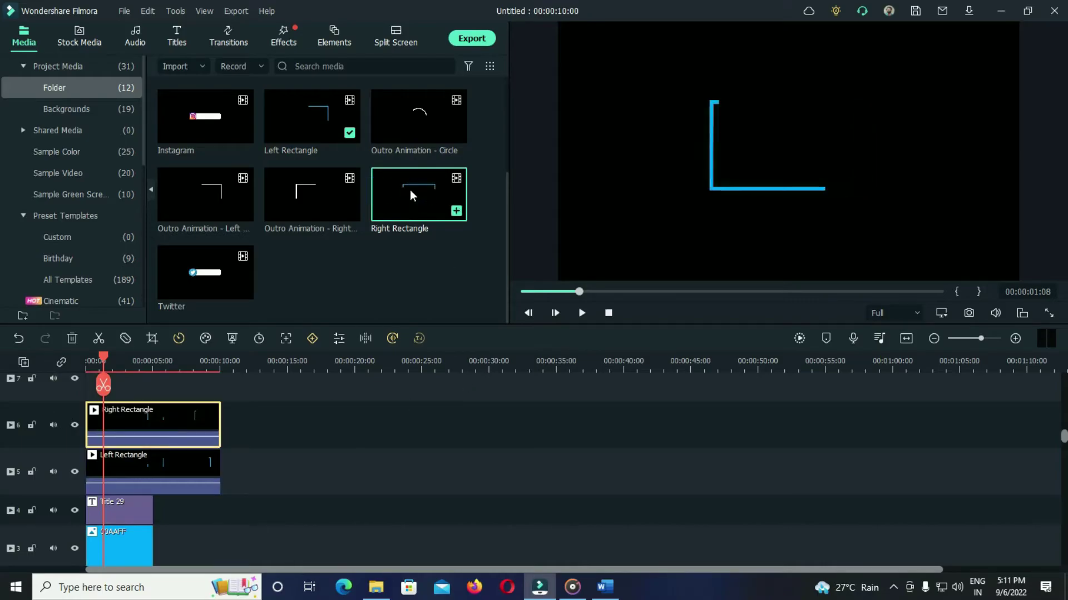
scroll(328, 139, "up", 3)
left_click_drag(154, 370, 111, 412)
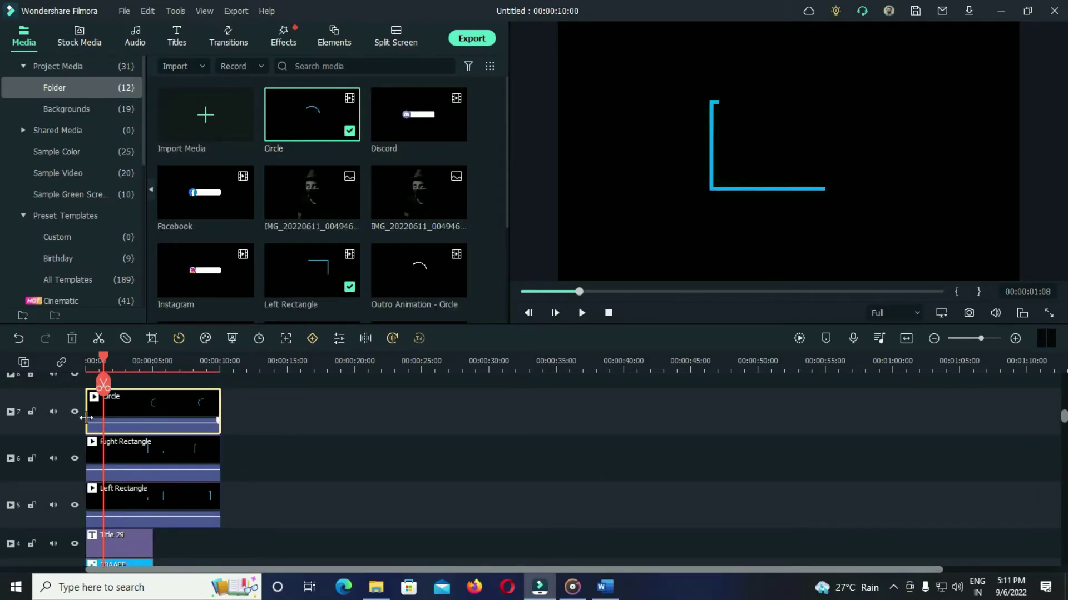
- Hide the Circle and Right Rectangle tracks and position the playhead at 00:00:01:05
left_click(72, 412)
left_click(74, 459)
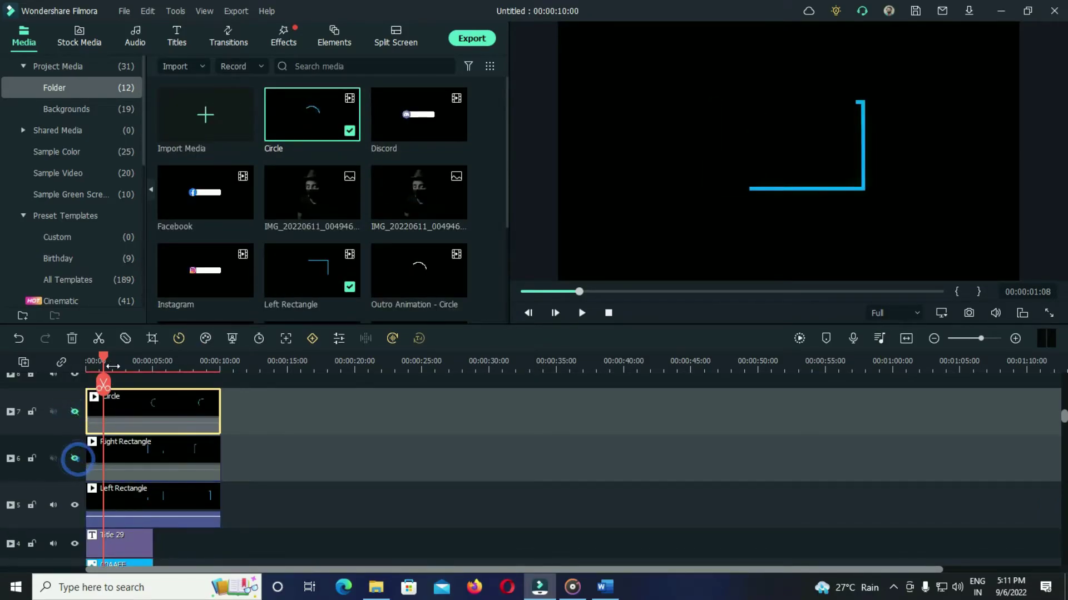
left_click(101, 366)
- Set the Left Rectangle clip's blending mode to Screen
double_click(139, 499)
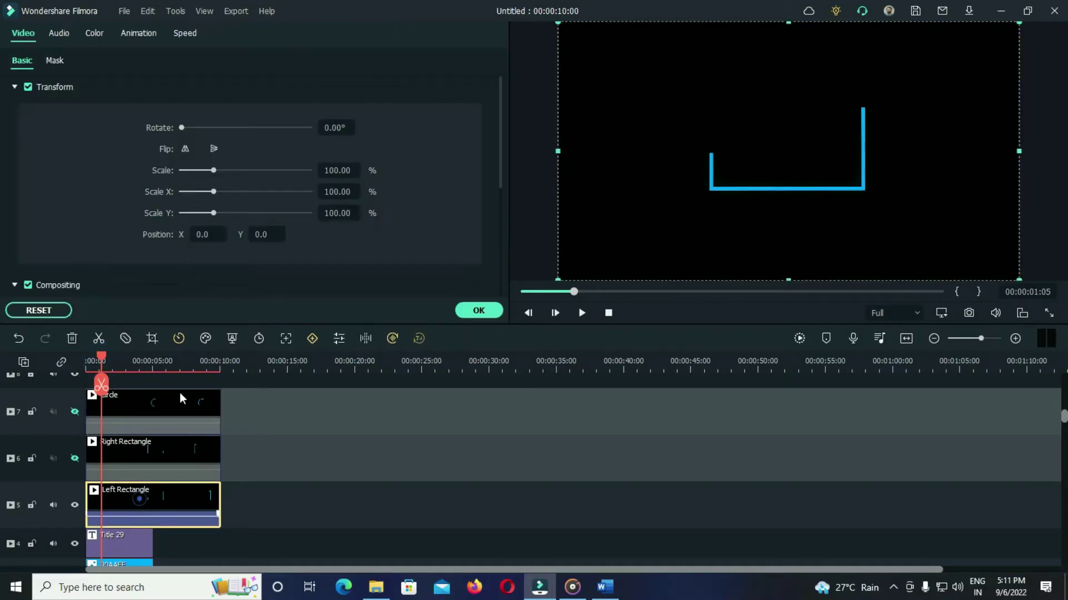
scroll(81, 129, "down", 3)
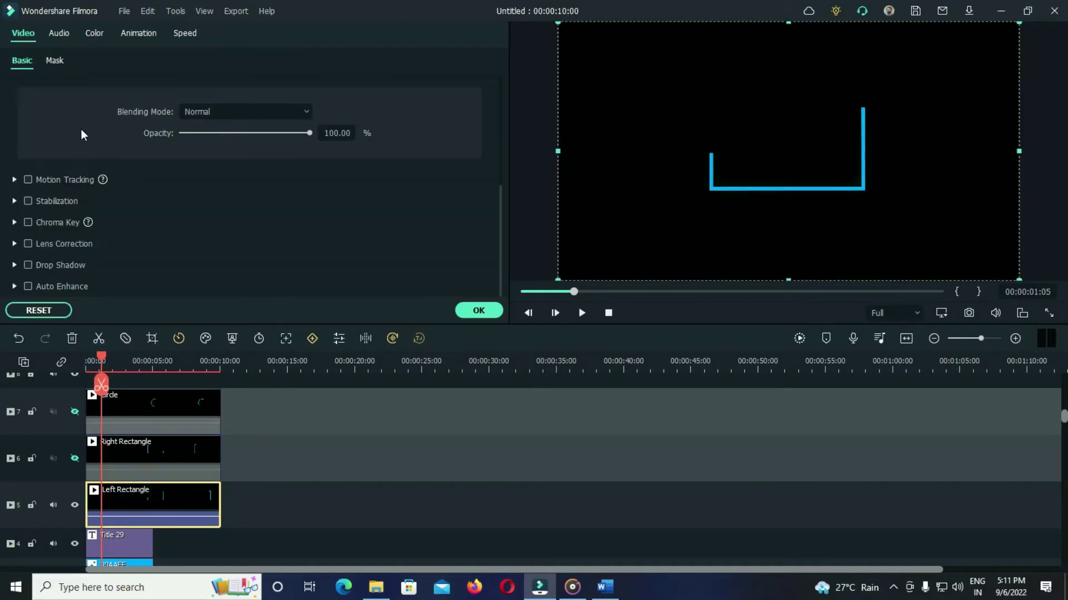
left_click(224, 110)
left_click(226, 269)
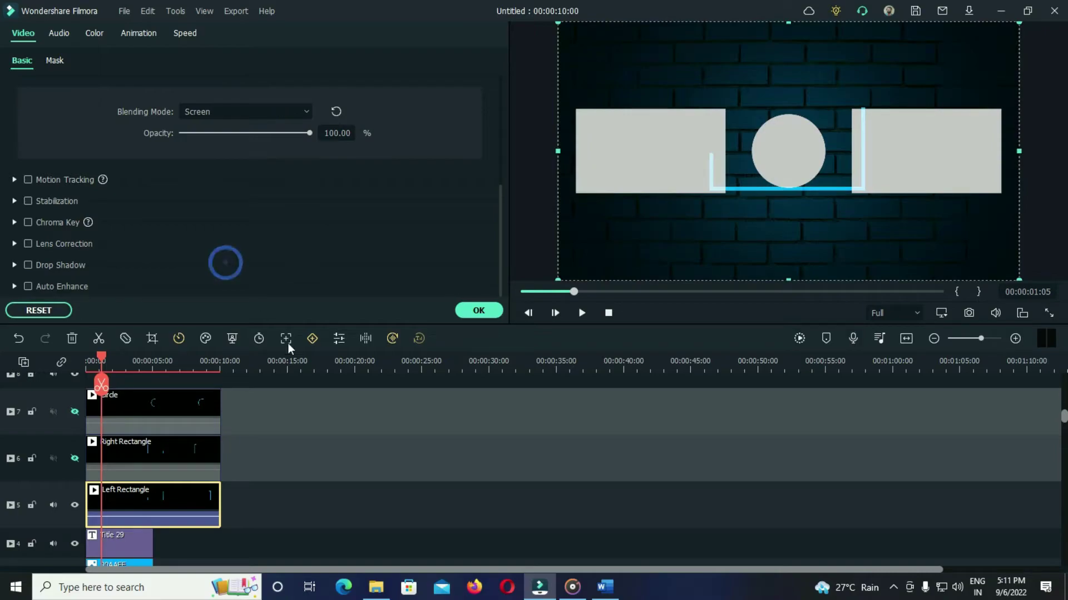
- Show the Right Rectangle and Circle tracks and set both clips' blending mode to Screen
left_click(94, 448)
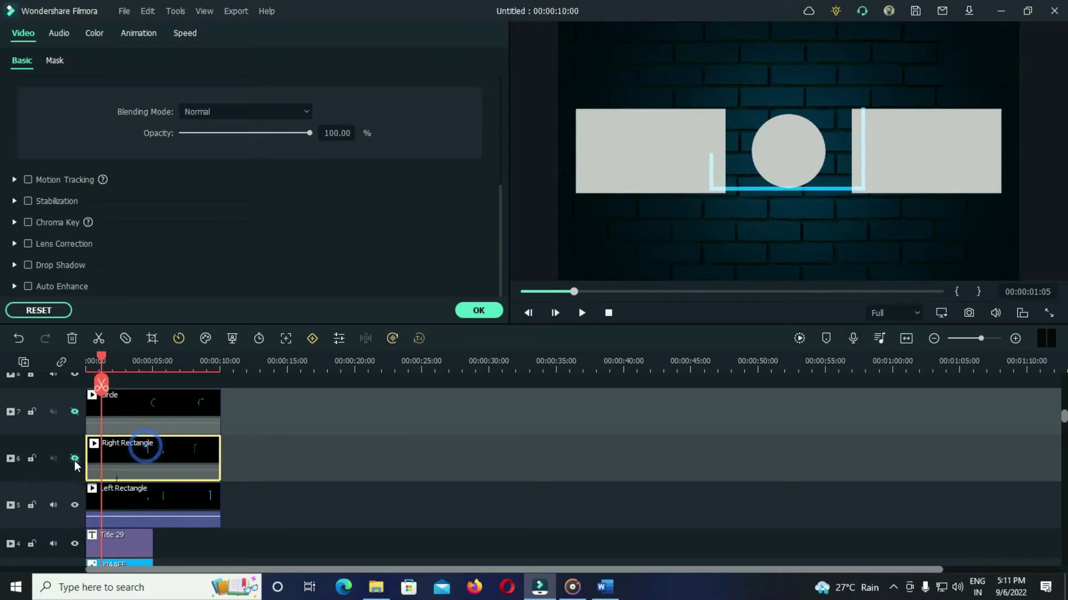
left_click(207, 111)
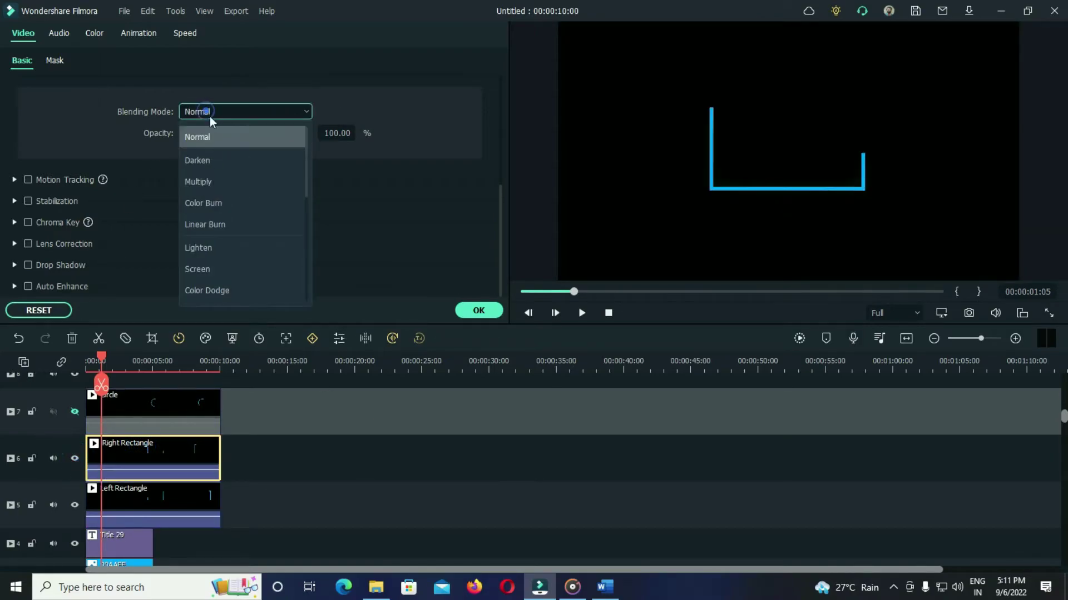
left_click(225, 266)
left_click(135, 409)
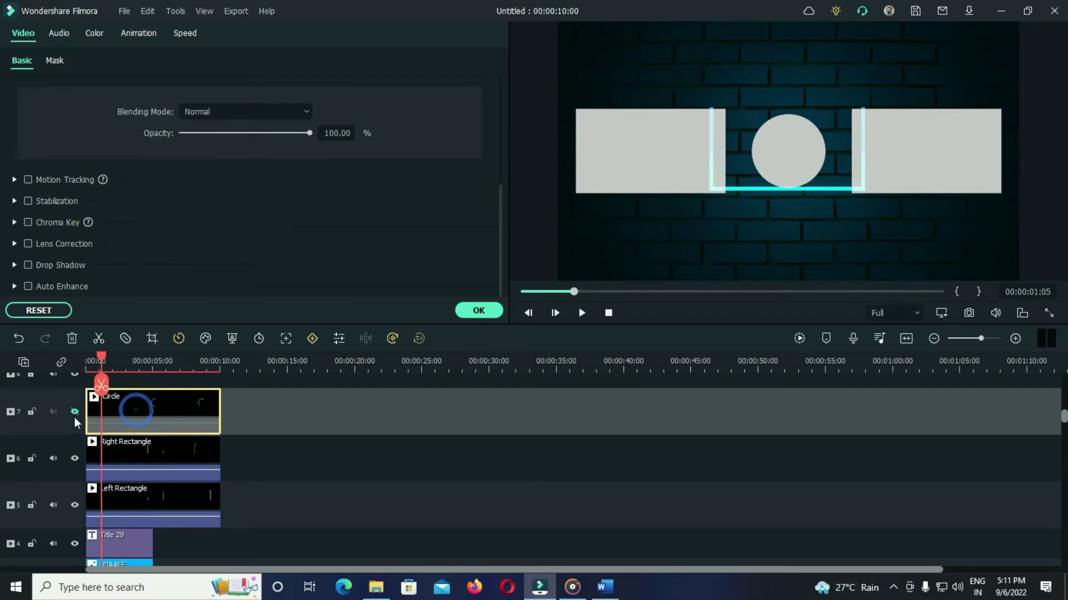
left_click(227, 108)
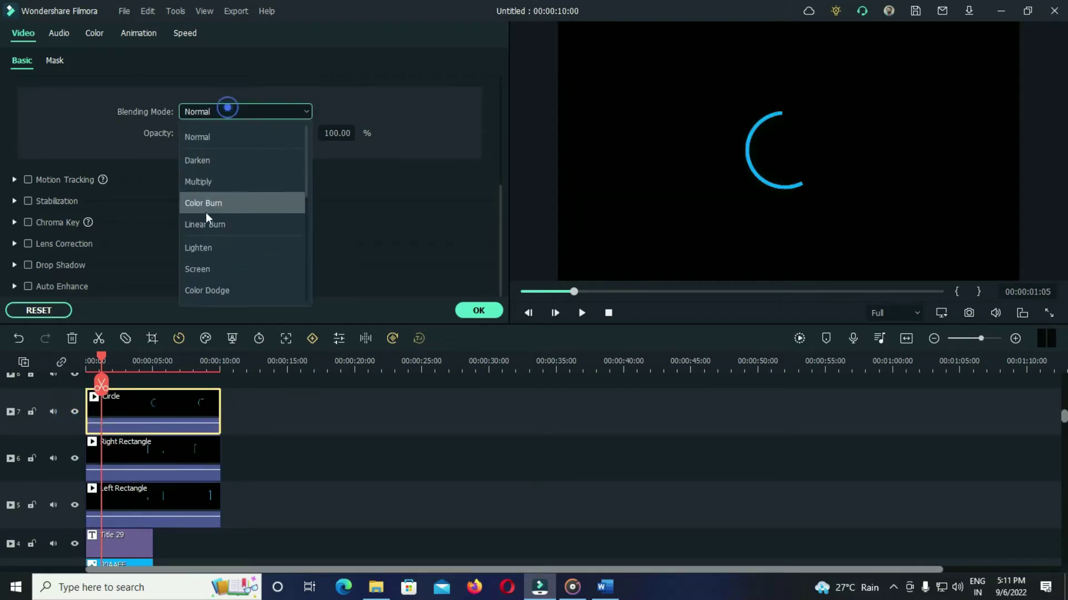
left_click(203, 268)
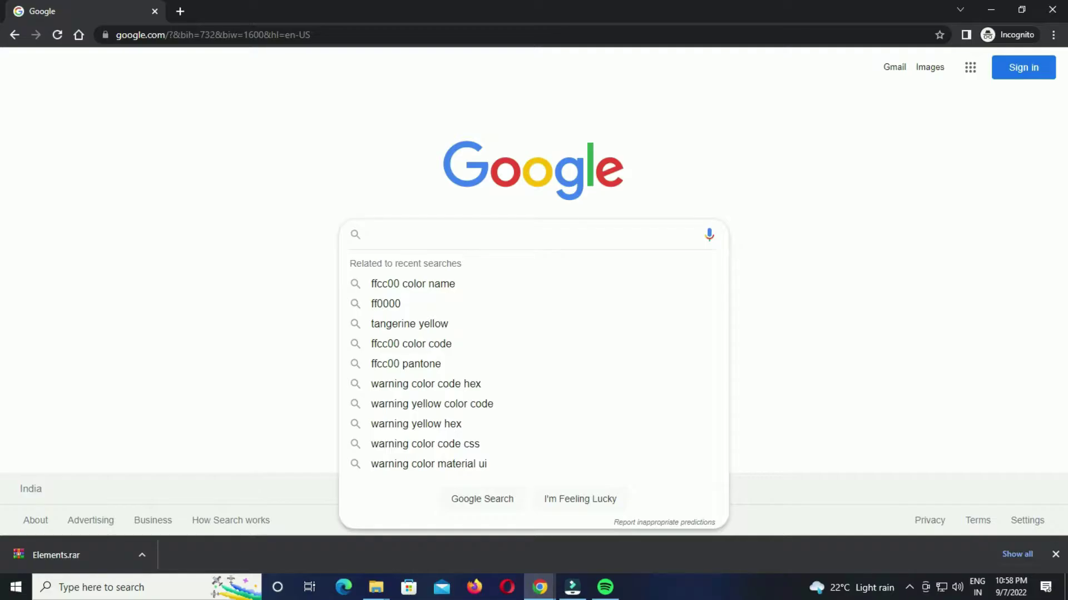
- Search Google Images for #ffcc00
type("#ffcc0")
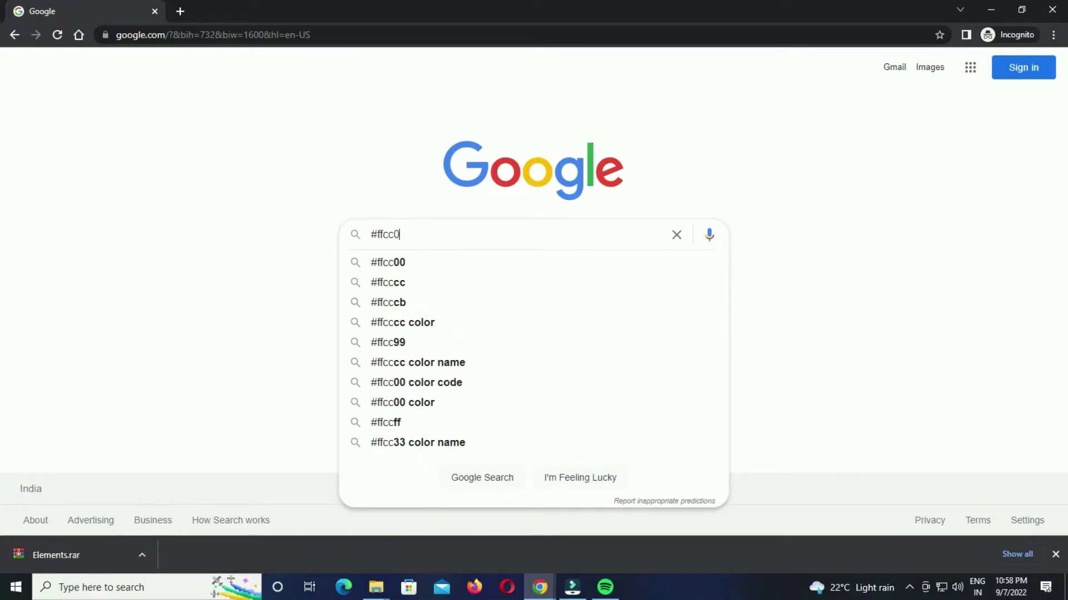
type("0")
key("Return")
left_click(191, 120)
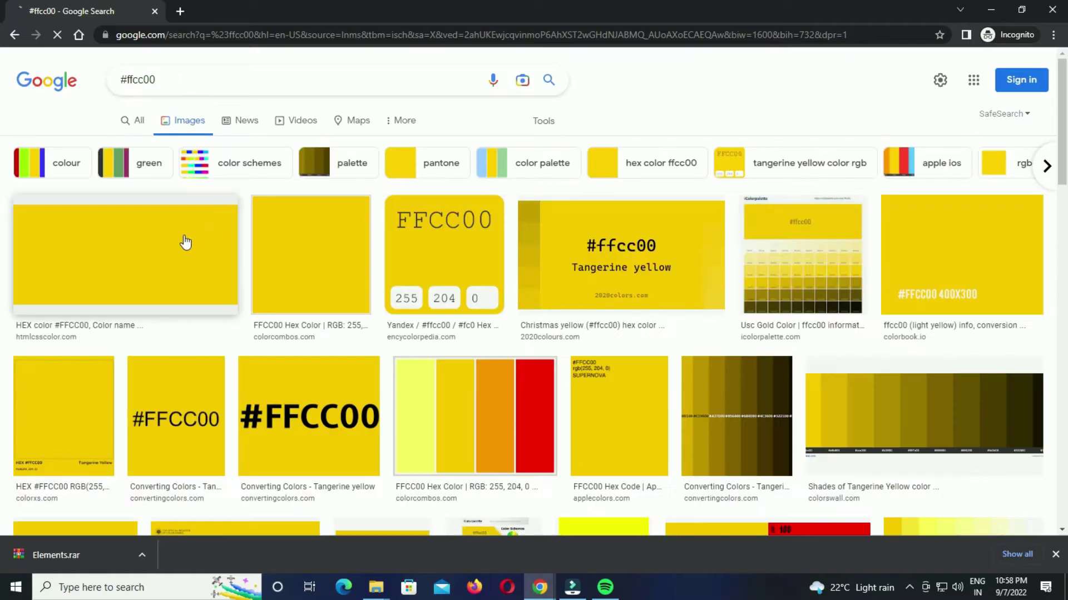
- Open the first plain yellow result and save its image as FFCC00.jpg
left_click(132, 253)
right_click(801, 173)
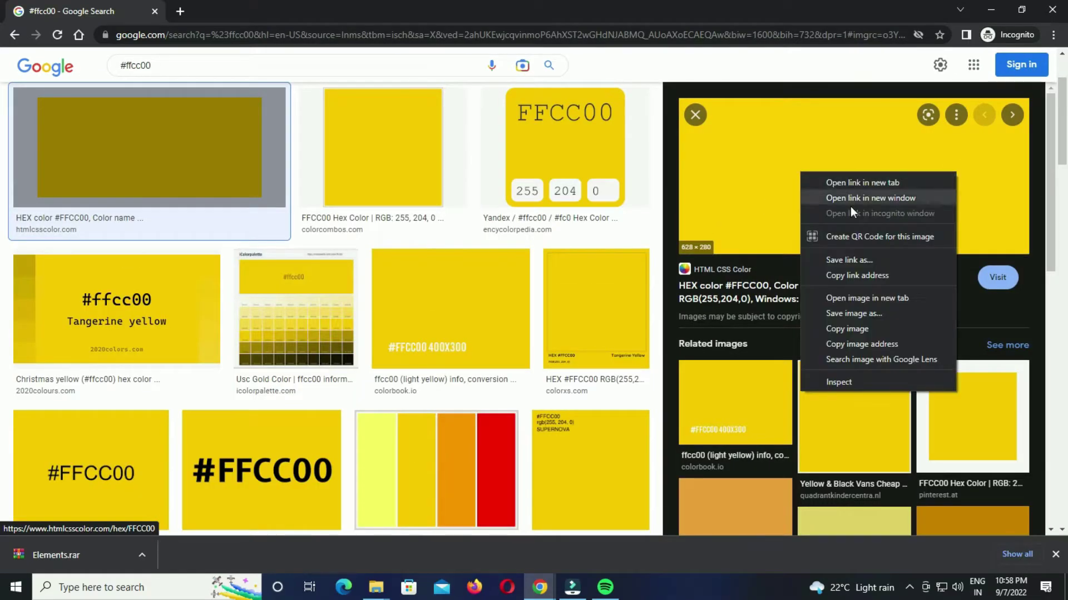
left_click(868, 315)
left_click(924, 351)
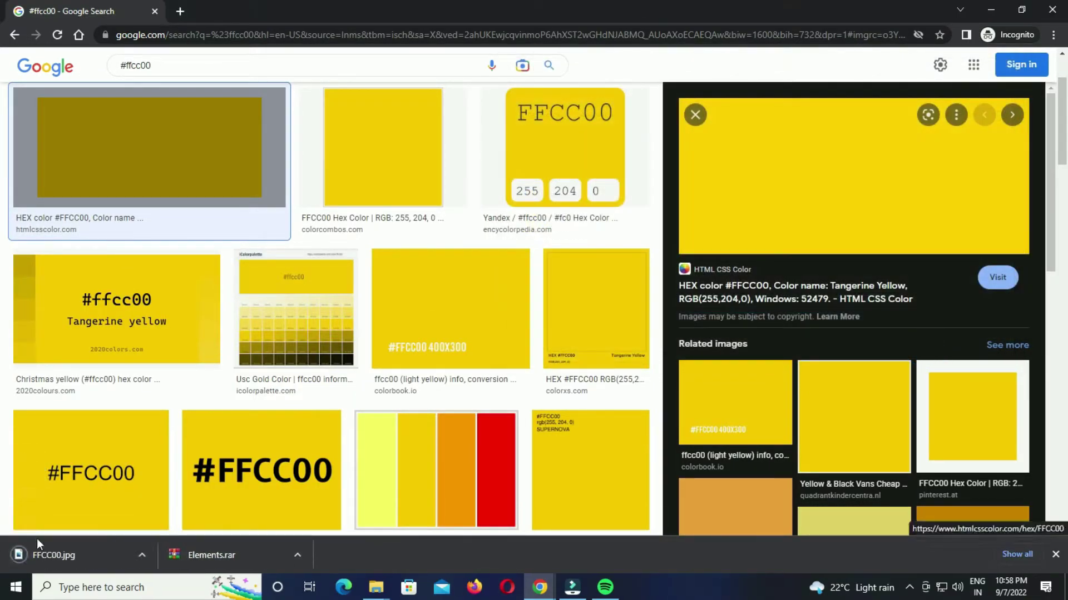
- Switch to Filmora and import the FFCC00 image into Folder 1
left_click(572, 587)
double_click(355, 246)
left_click(281, 128)
left_click(515, 212)
left_click(607, 447)
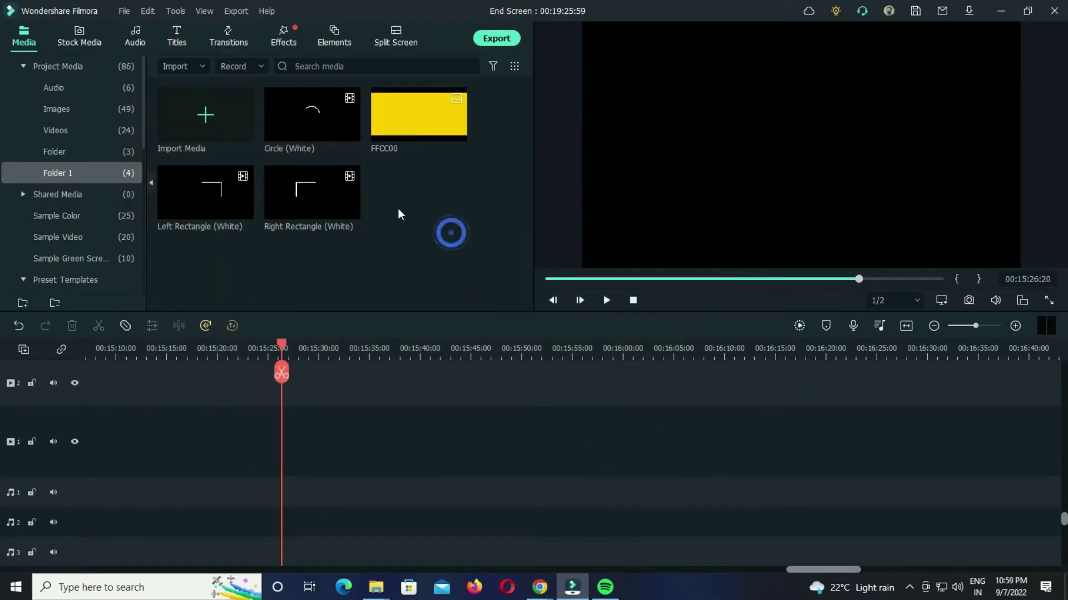
- Place Right Rectangle (White) on track 1 and the FFCC00 image above it on track 2, matching its length and filling the frame
left_click_drag(327, 369, 289, 442)
mouse_move(325, 342)
left_mouse_down()
mouse_move(358, 344)
mouse_move(313, 351)
left_mouse_up()
left_click_drag(419, 119, 394, 388)
right_click(345, 397)
left_click(422, 239)
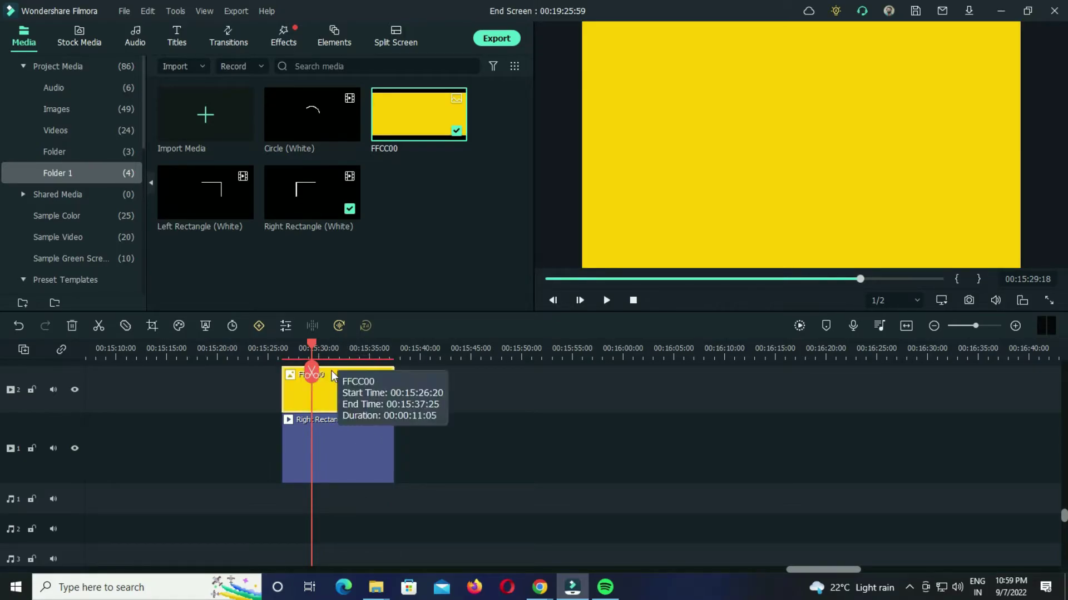
- Set the FFCC00 image's blending mode to Darken over the white rectangle animation
double_click(340, 386)
scroll(61, 150, "down", 3)
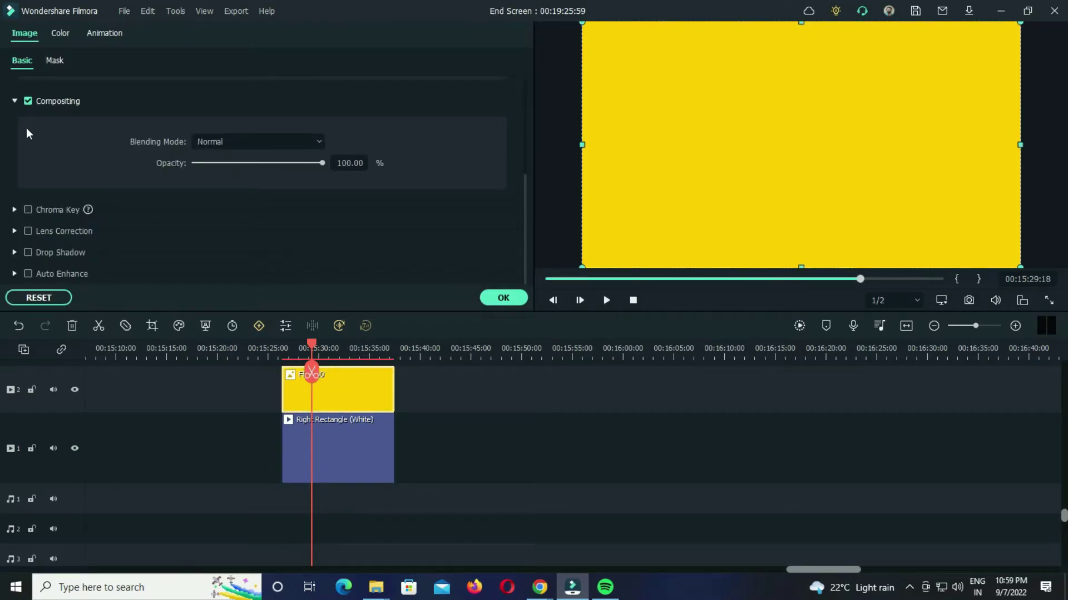
left_click(256, 143)
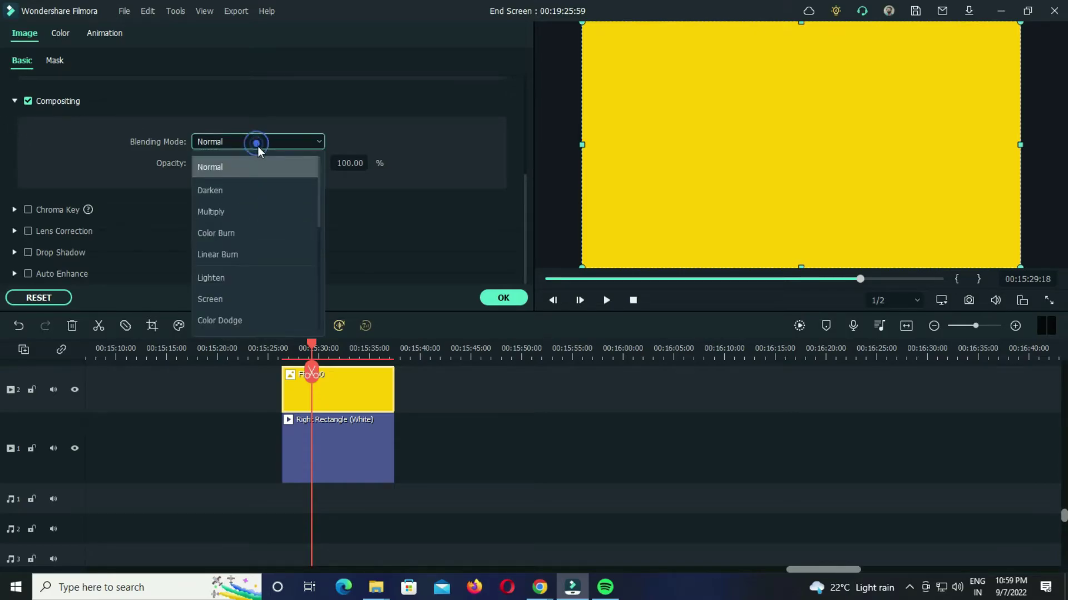
left_click(251, 191)
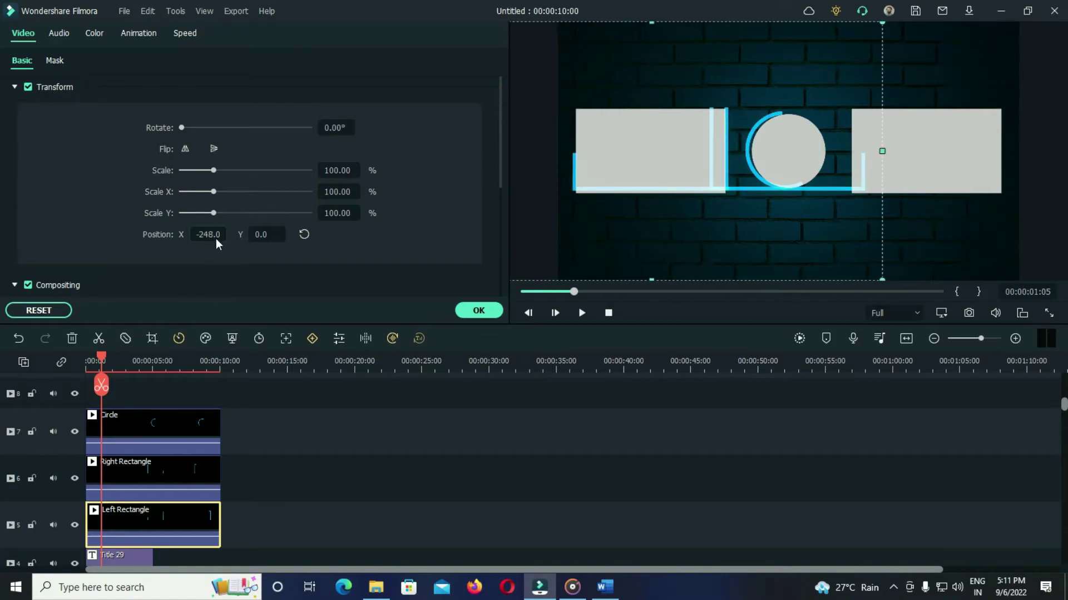
- Align the rectangle outlines with their placeholders, position the Circle outline at X 6.0, Y -2.0 and apply the transform settings
left_click(153, 473)
left_click(153, 425)
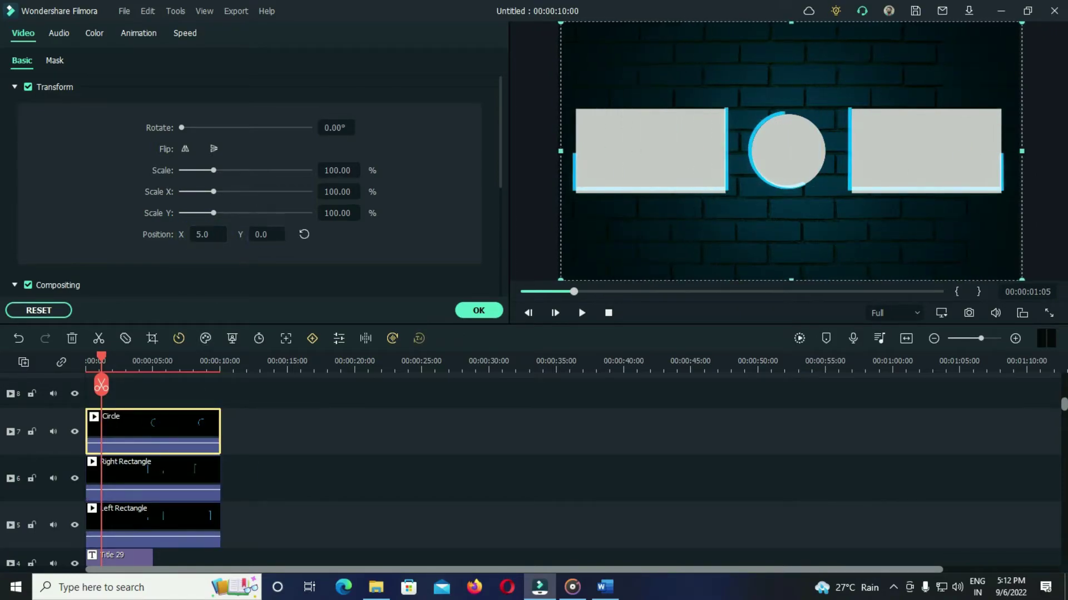
mouse_move(101, 359)
left_mouse_down()
mouse_move(136, 359)
mouse_move(88, 359)
left_mouse_up()
left_click(161, 476)
left_click(269, 232)
left_click(153, 523)
left_click(155, 424)
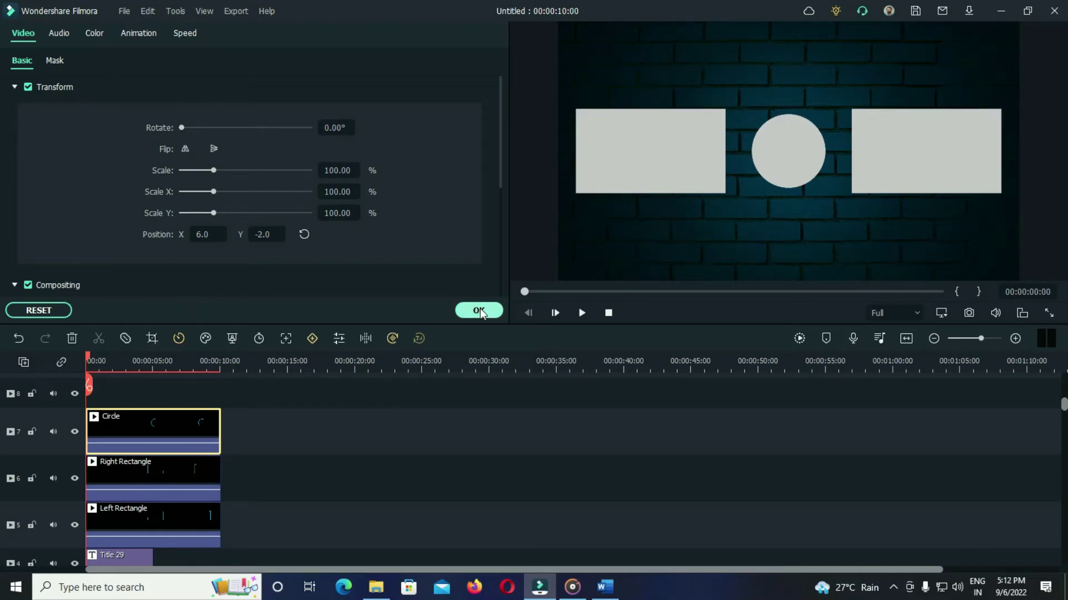
left_click(479, 311)
- Place the Title 29 clip from track 4 at the timeline start on track 8, above the Circle animation
scroll(278, 456, "down", 2)
scroll(217, 479, "up", 1)
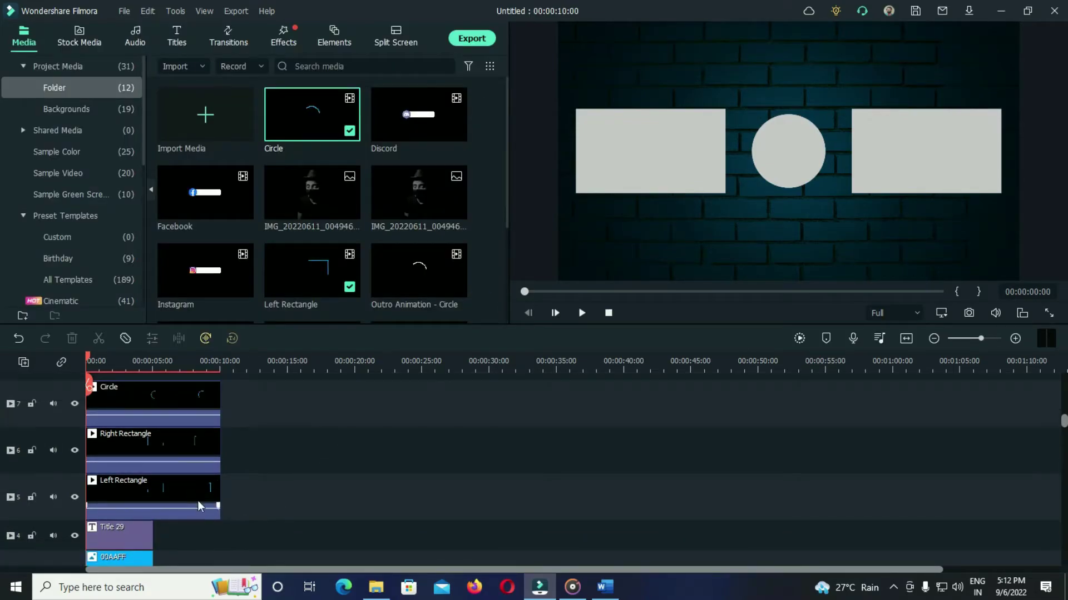
mouse_move(122, 534)
left_mouse_down()
mouse_move(124, 366)
mouse_move(88, 362)
left_mouse_up()
scroll(132, 400, "up", 2)
left_click(366, 458)
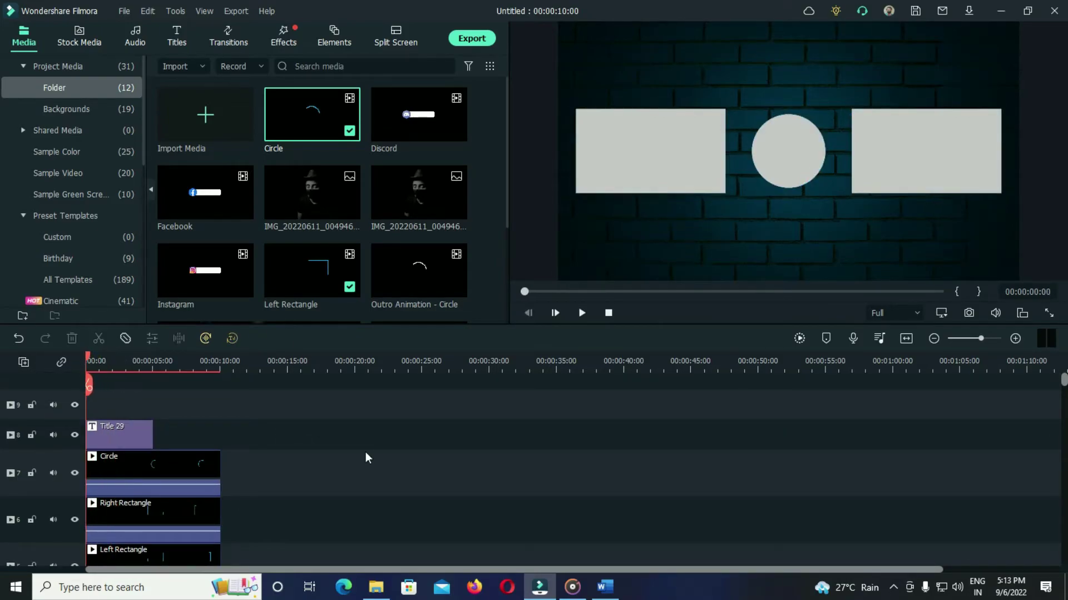
- Add a Title 29 title at the timeline start on track 9 and set its text to "Channel Name"
left_click(183, 34)
left_click_drag(298, 129, 88, 401)
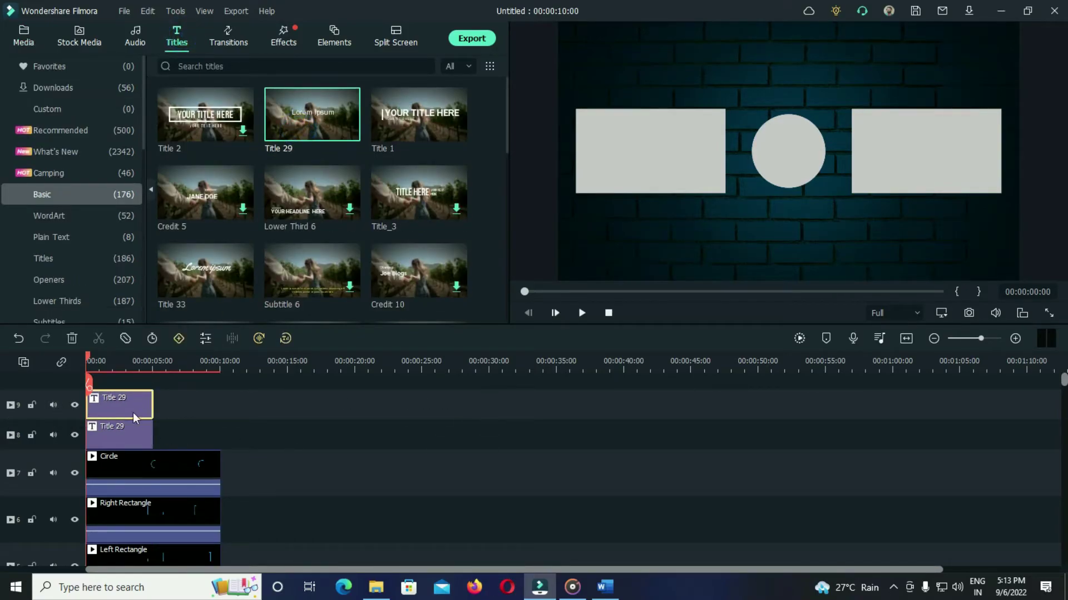
double_click(111, 405)
left_click(178, 133)
key("ctrl+a")
type("Channel Name")
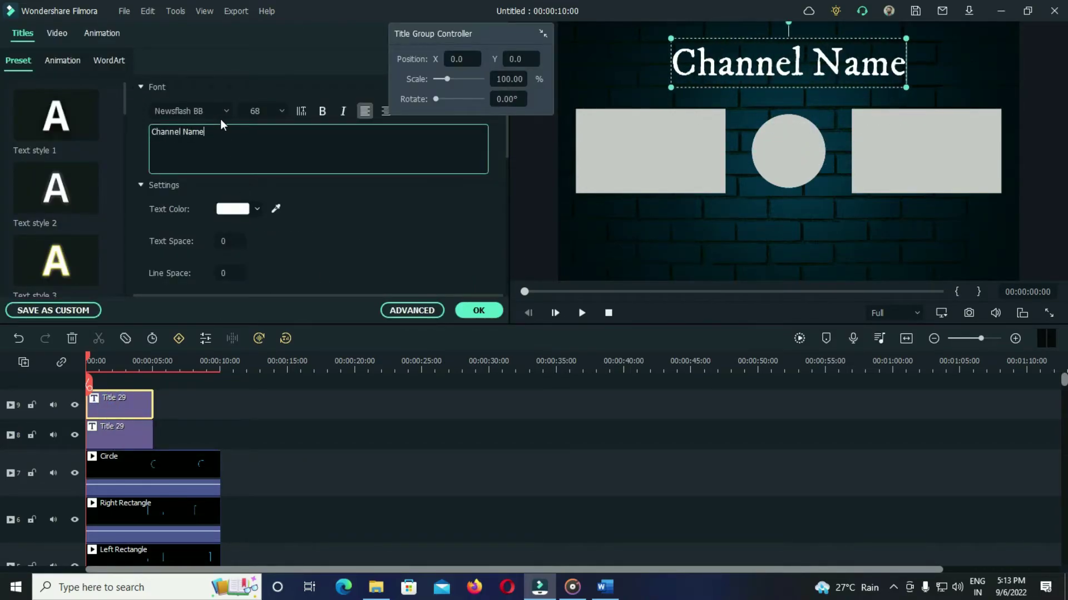
- Set the channel title's font to Newsflash BB and slightly enlarge the neon channel name above the placeholders
left_click(216, 113)
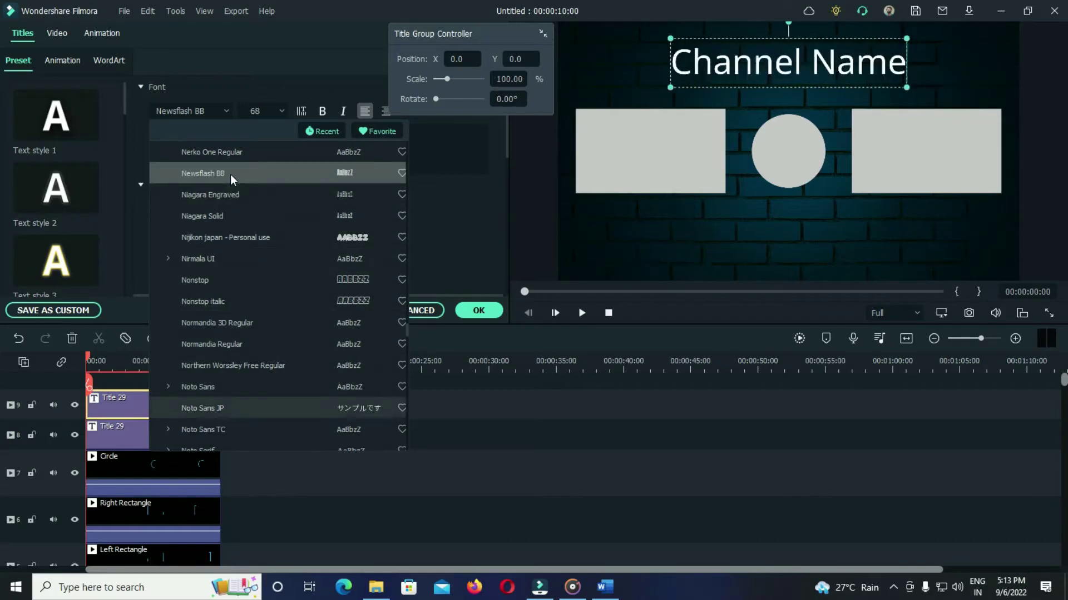
scroll(231, 174, "down", 10)
left_click(230, 175)
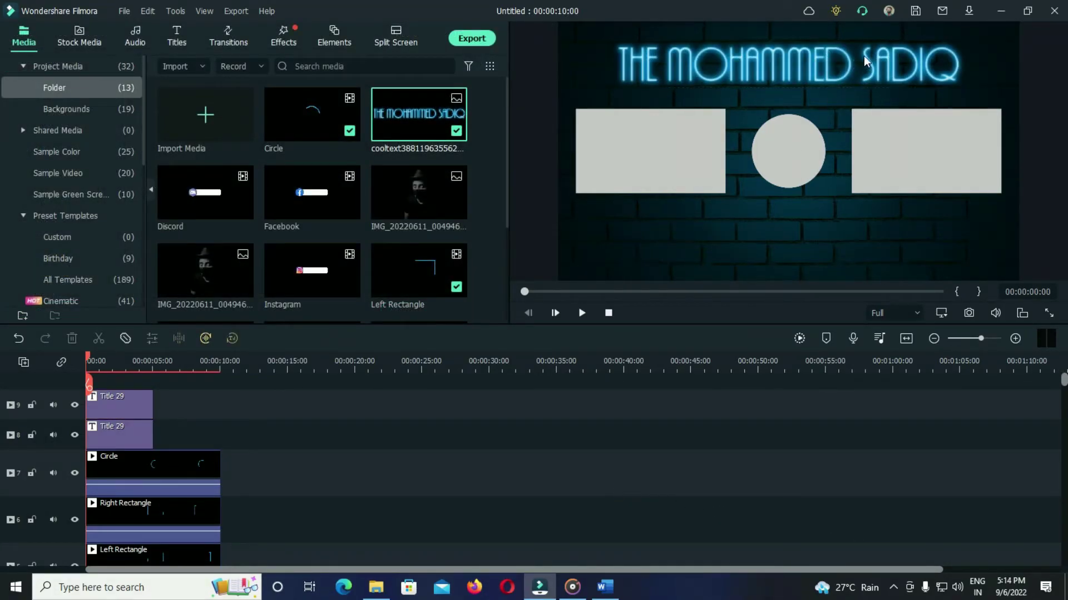
left_click(836, 64)
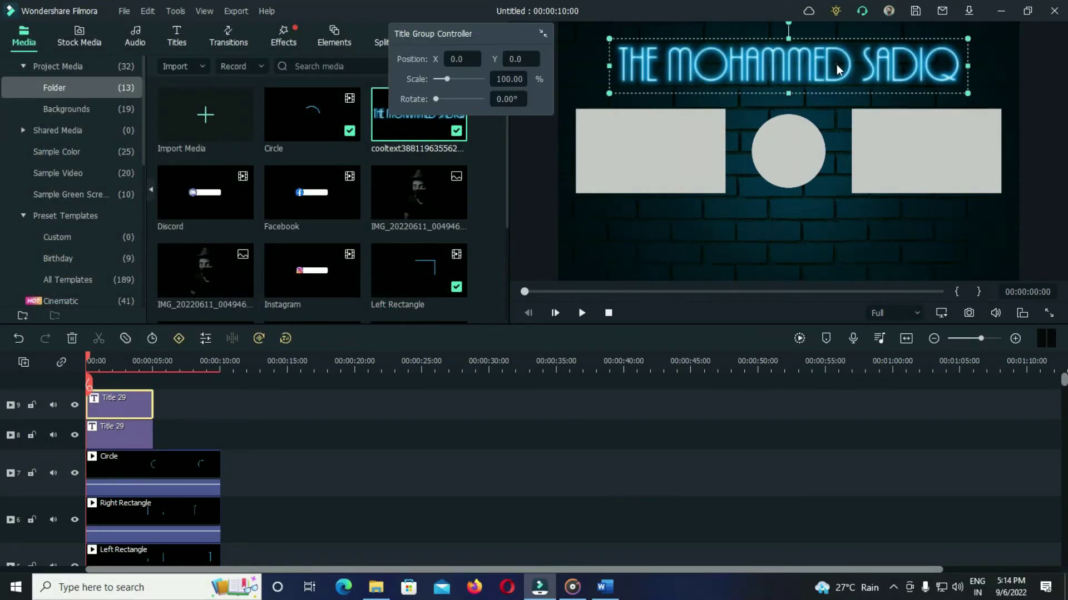
left_click(553, 434)
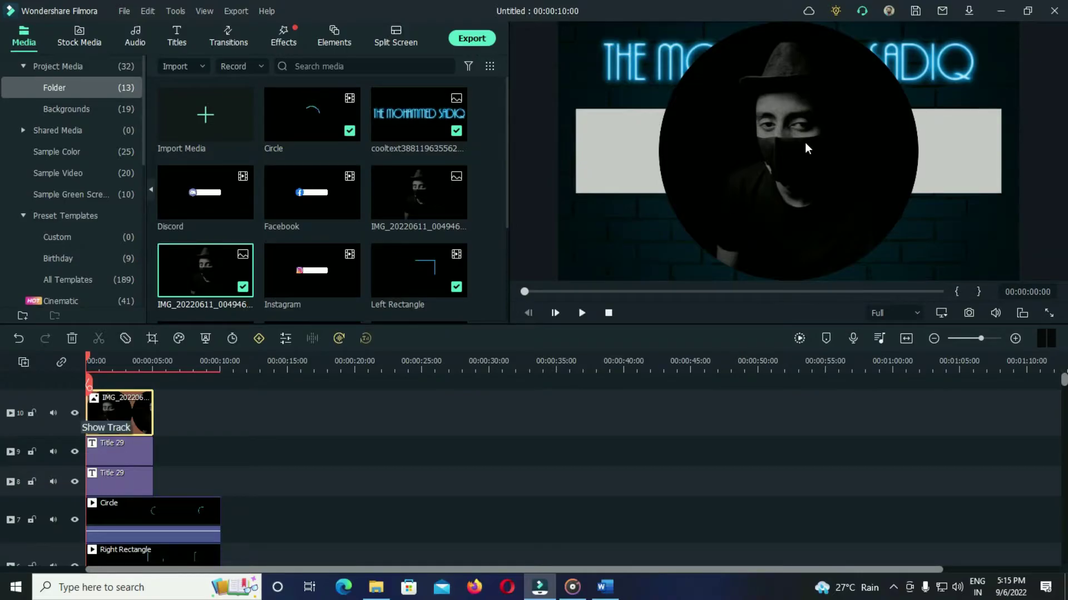
- Shrink the circular portrait image to the circle placeholder's size and center it on that placeholder
left_click_drag(919, 23, 737, 210)
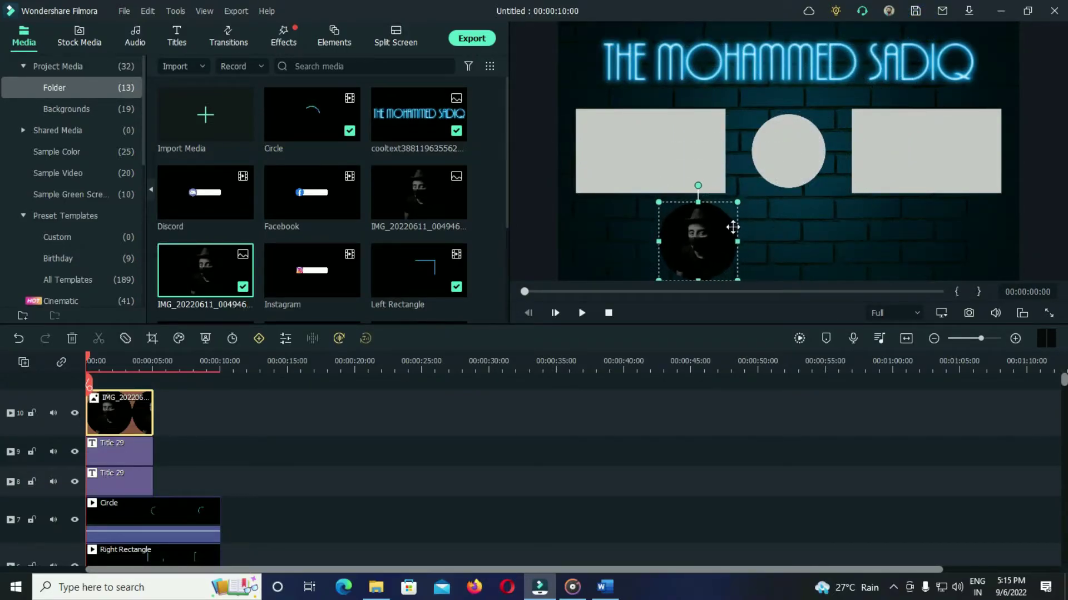
left_click_drag(725, 251, 814, 165)
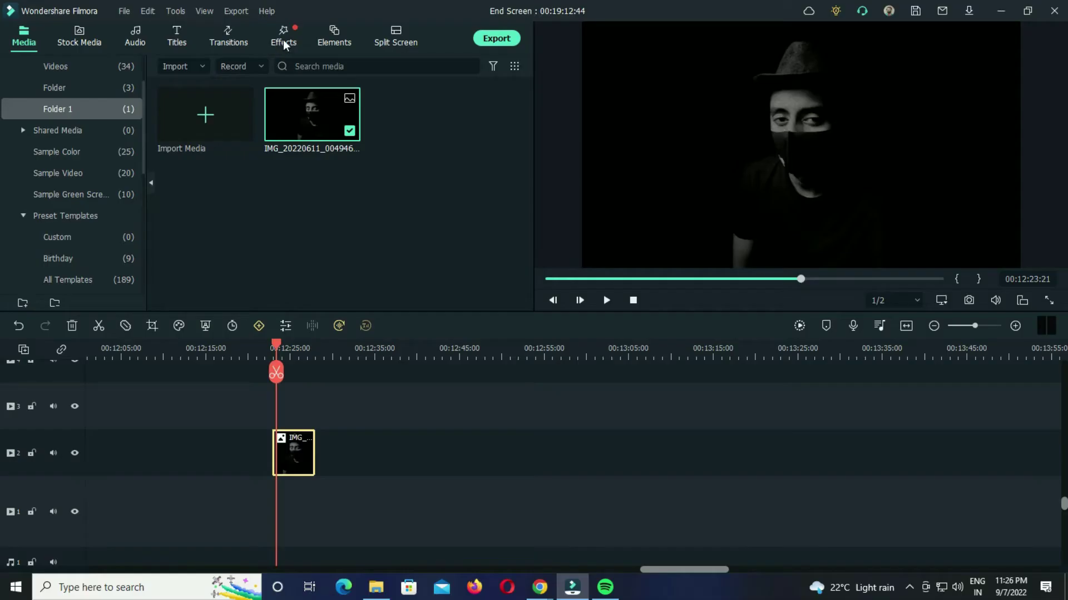
- Search the effects library for "image mask"
left_click(283, 40)
left_click(285, 64)
type("image mask")
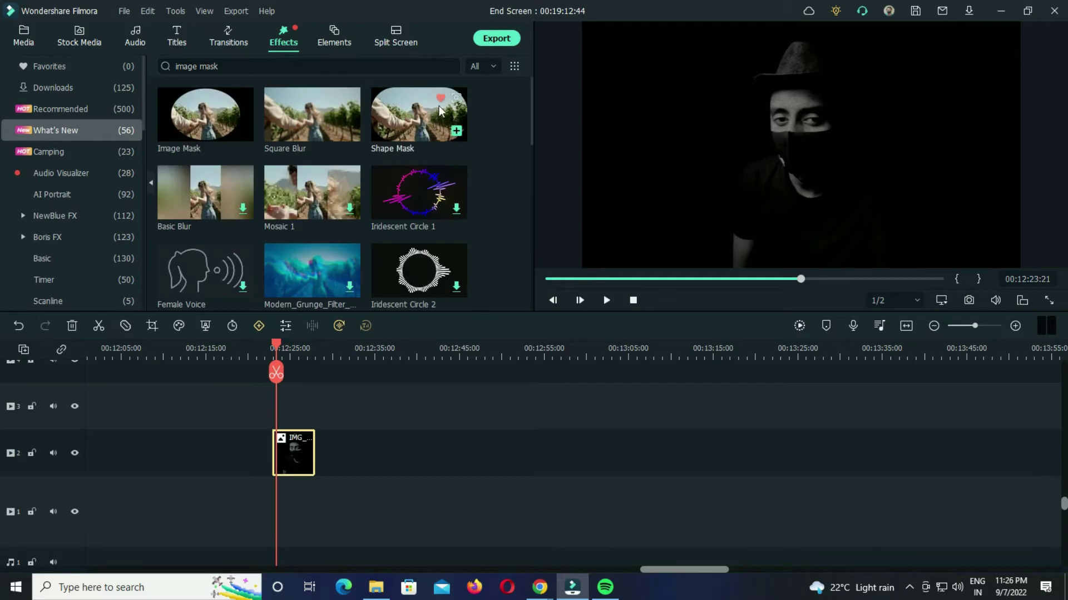
- Place a Sample Color clip on track 1 beneath the portrait image
left_click(24, 36)
left_click(57, 151)
left_click_drag(419, 181, 292, 512)
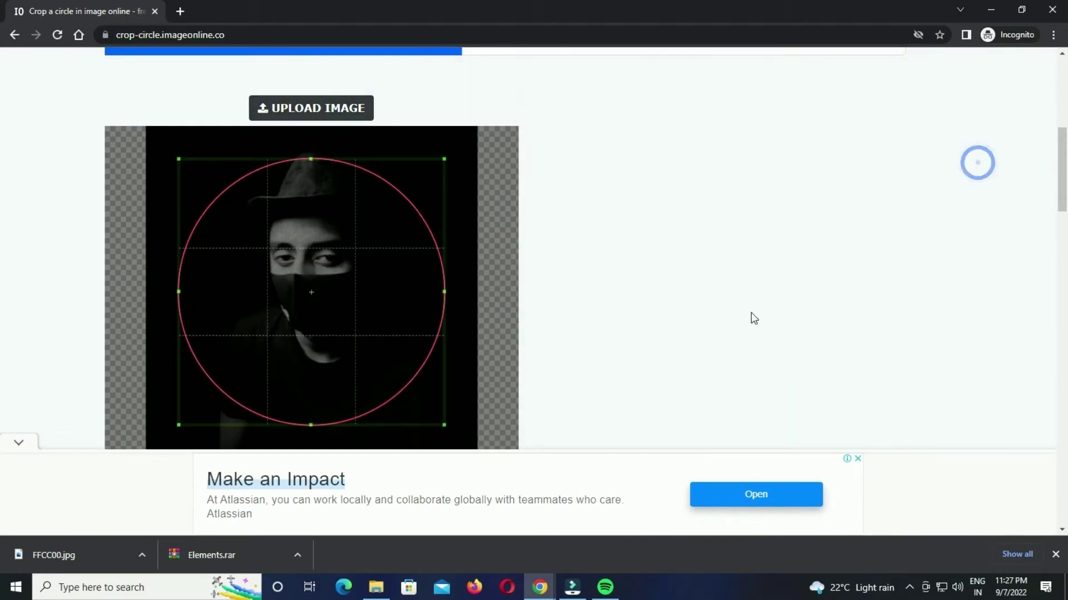
- Switch to the crop-circle.imageonline.co page and resize the circular crop area around the portrait
left_click_drag(445, 158, 476, 125)
left_click_drag(178, 424, 324, 410)
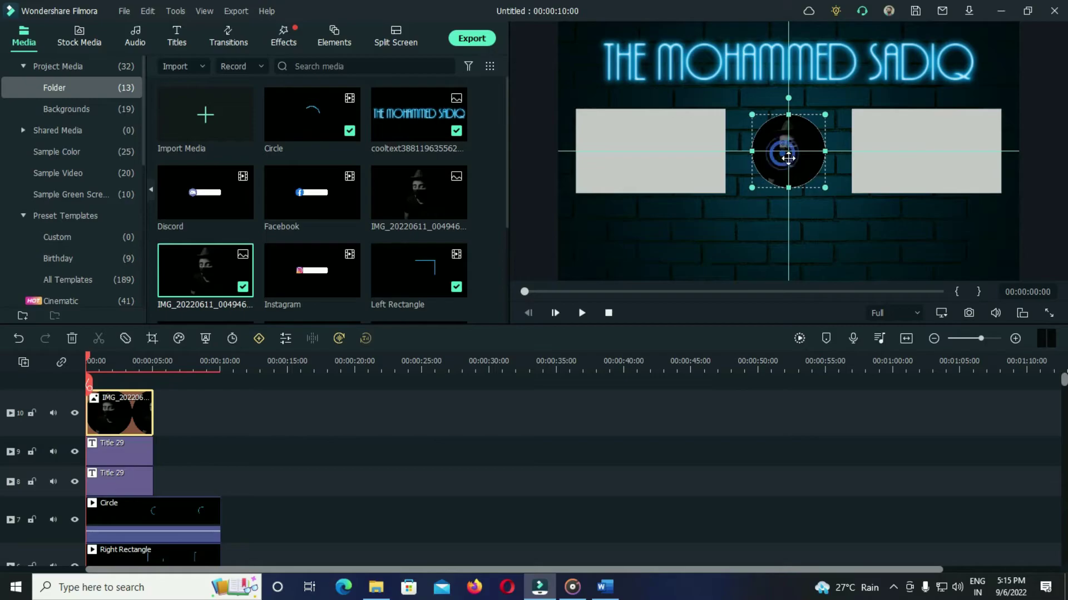
- Play the end screen to preview the animated outlines around the placeholders and portrait
left_click(764, 407)
key("space")
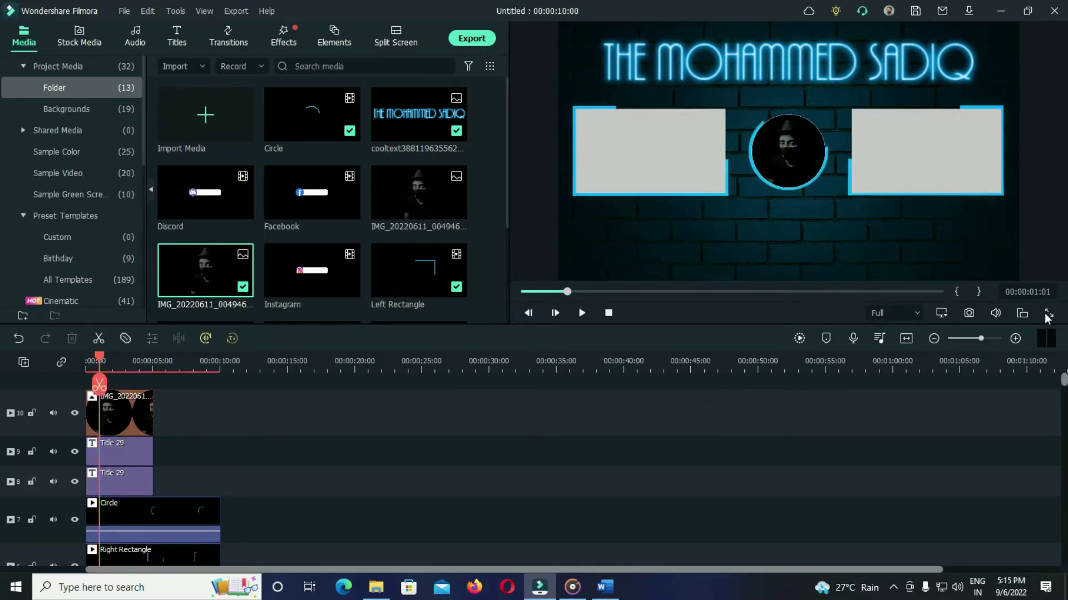
- Add the Instagram animation on track 11 and position it below the left rectangle placeholder
left_click_drag(312, 270, 230, 426)
double_click(119, 413)
left_click_drag(788, 151, 649, 245)
left_click(479, 311)
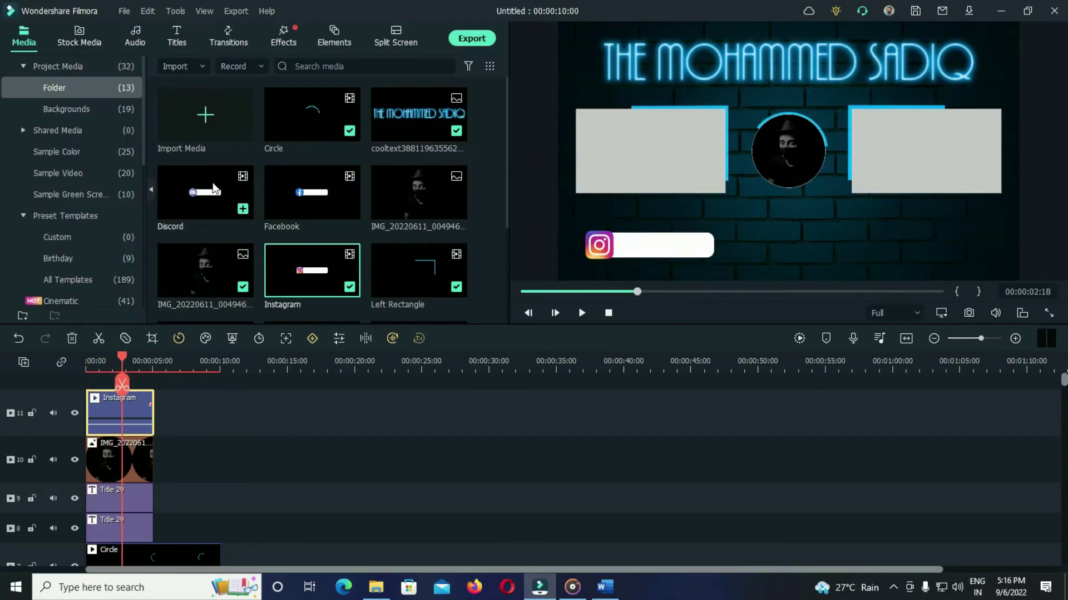
- Add the Facebook animation on track 12, position it below the circular portrait and set its scale to 85%
left_click_drag(312, 192, 119, 383)
left_click_drag(787, 151, 788, 244)
double_click(120, 413)
double_click(339, 170)
type("85")
left_click(479, 311)
- Add the Twitter animation on track 13, set its scale to 85% and position it below the right rectangle placeholder
left_click_drag(312, 272, 120, 384)
double_click(119, 412)
double_click(339, 170)
type("85")
left_click_drag(788, 151, 945, 246)
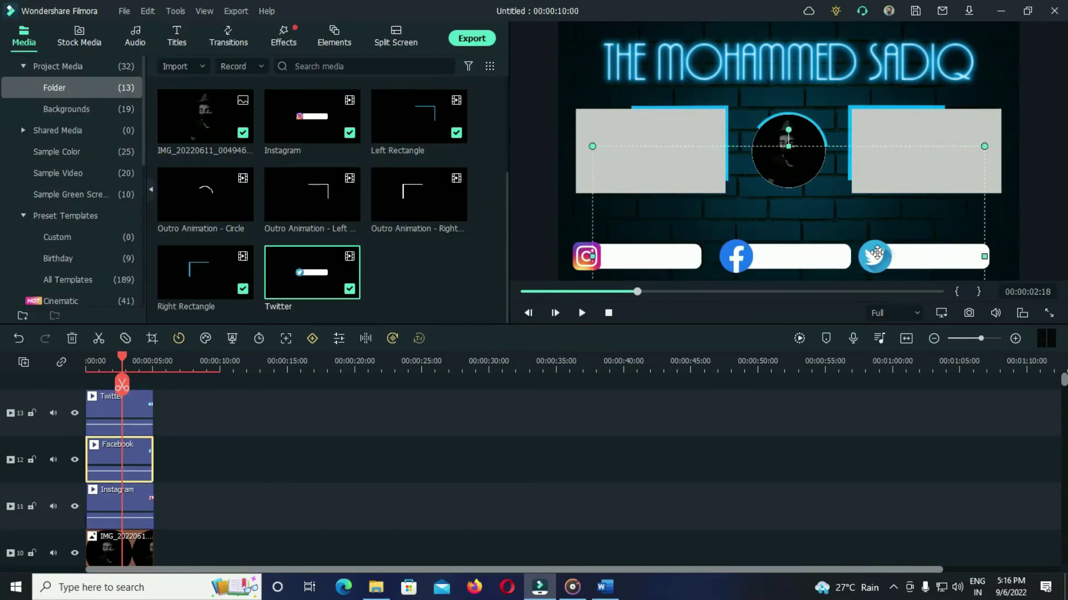
- Set the duration of the dark background image on track 1 to 10 seconds
left_click(210, 449)
scroll(209, 450, "down", 5)
double_click(134, 474)
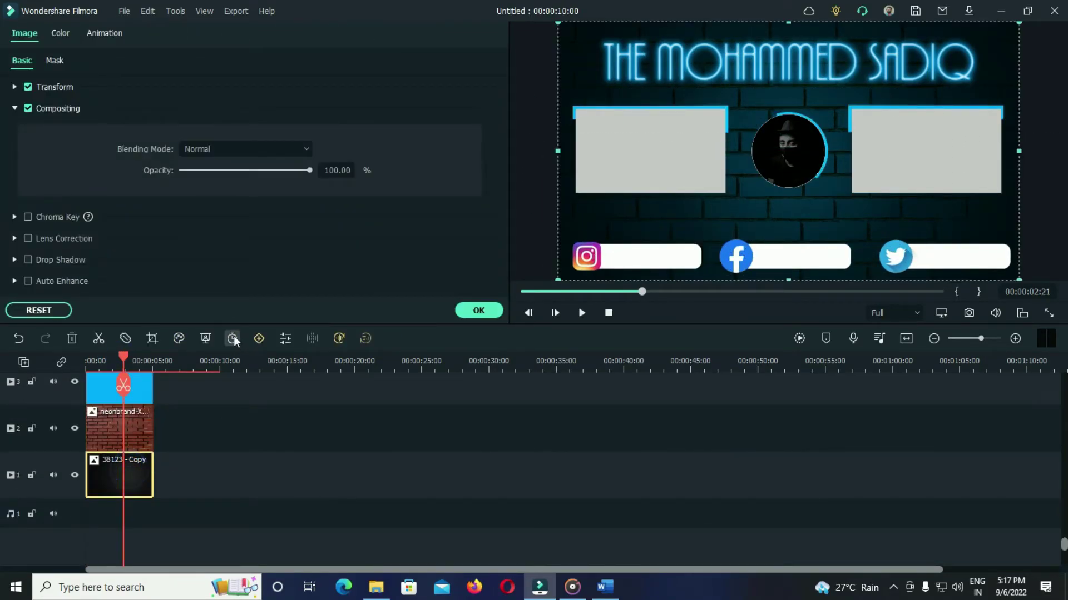
left_click(232, 339)
double_click(533, 234)
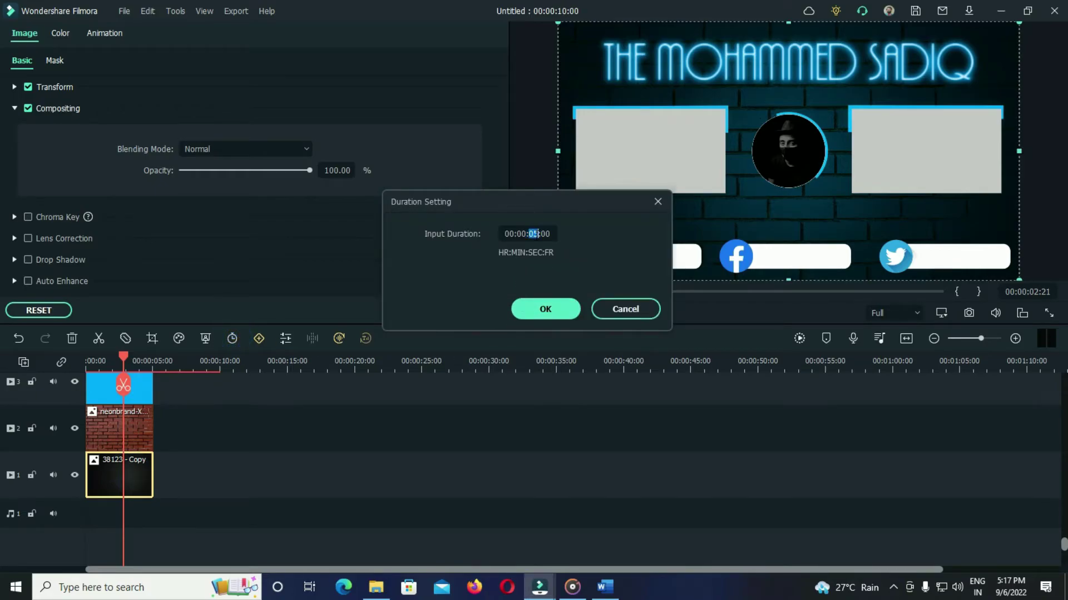
type("10")
key("Return")
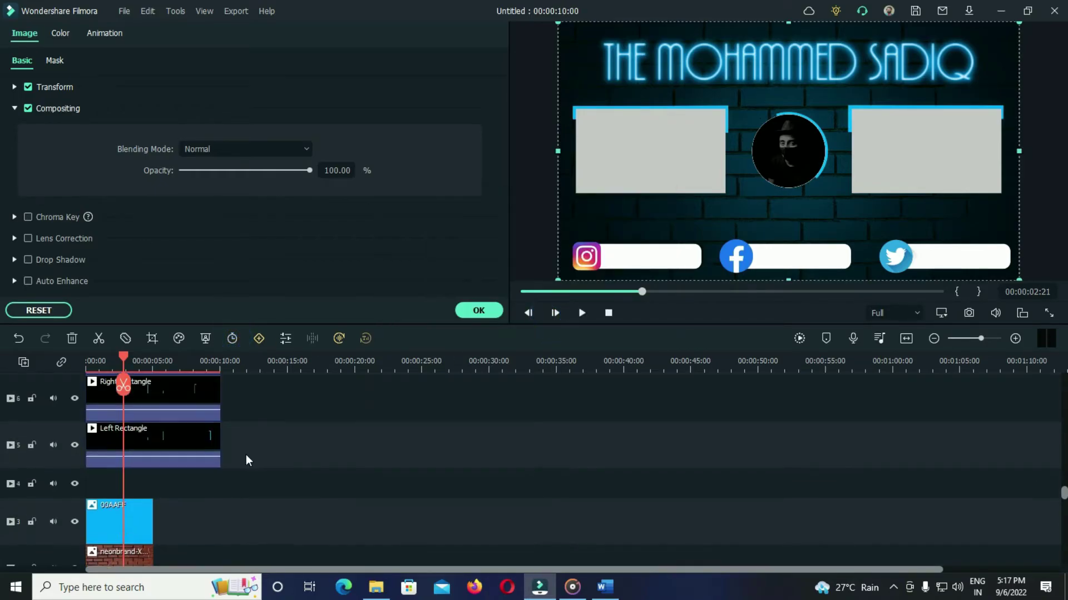
- Extend the circular portrait on track 10 and the two title clips on tracks 8 and 9 to 10 seconds
scroll(175, 463, "down", 3)
scroll(250, 479, "up", 10)
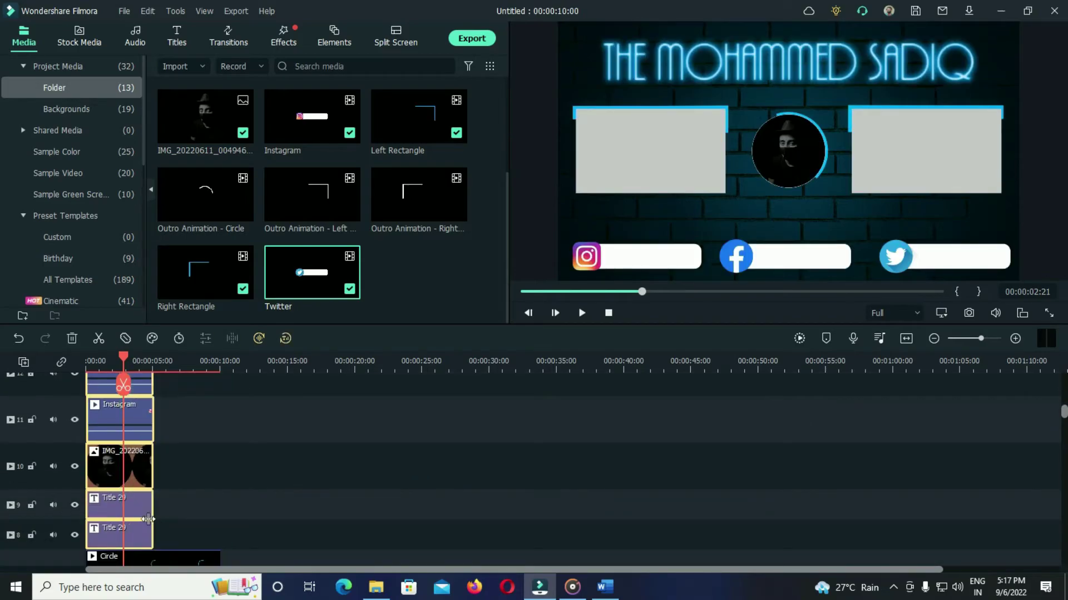
left_click(112, 359)
scroll(153, 434, "down", 2)
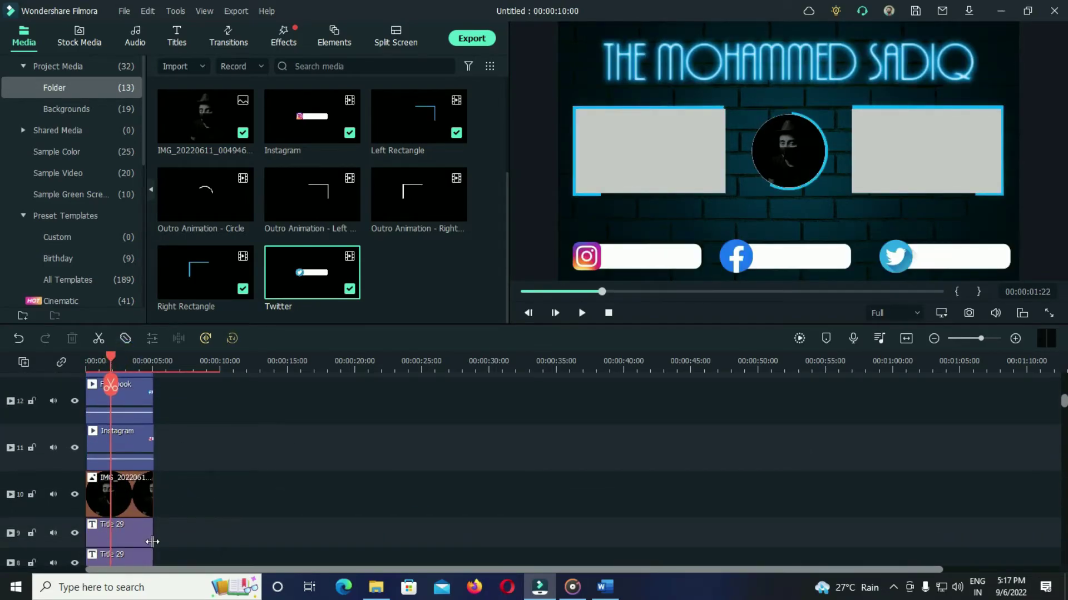
left_click(150, 436)
left_click_drag(153, 438, 220, 441)
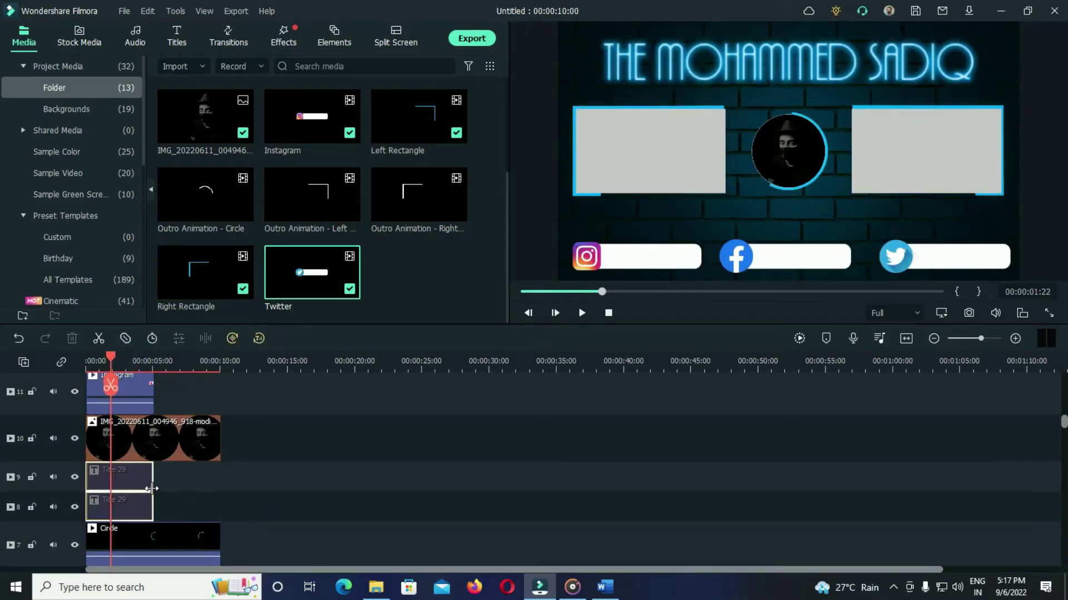
left_click_drag(152, 488, 220, 489)
- Shift the Twitter, Facebook and Instagram clips to start at 00:00:02:16 and preview their timing
scroll(167, 467, "up", 3)
mouse_move(110, 360)
left_mouse_down()
mouse_move(102, 363)
mouse_move(120, 363)
left_mouse_up()
left_click_drag(181, 403, 134, 500)
left_click_drag(148, 457, 183, 458)
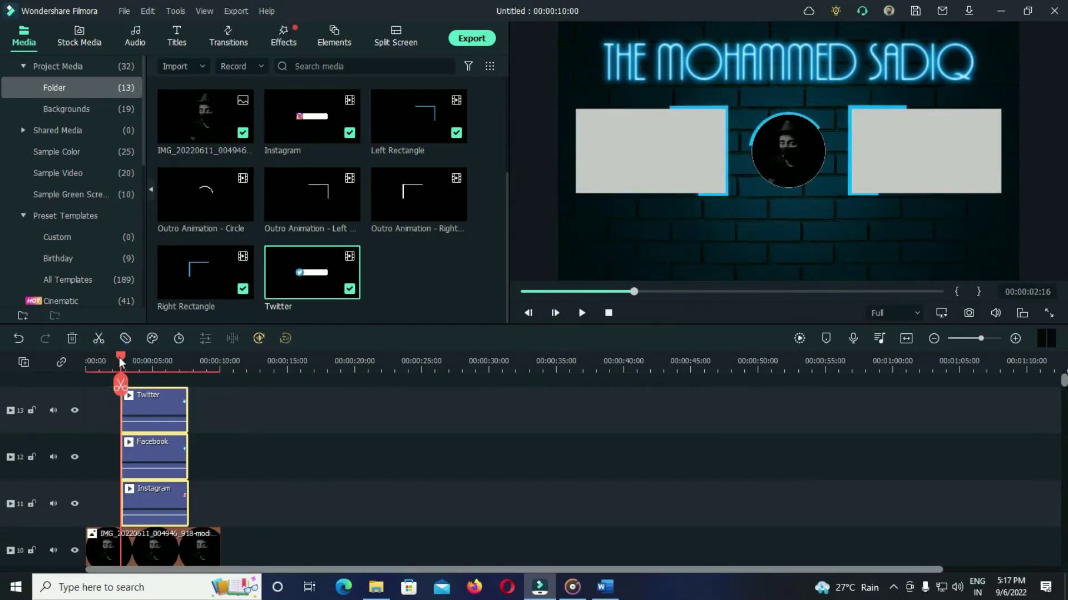
left_click_drag(86, 360, 184, 368)
scroll(507, 512, "down", 4)
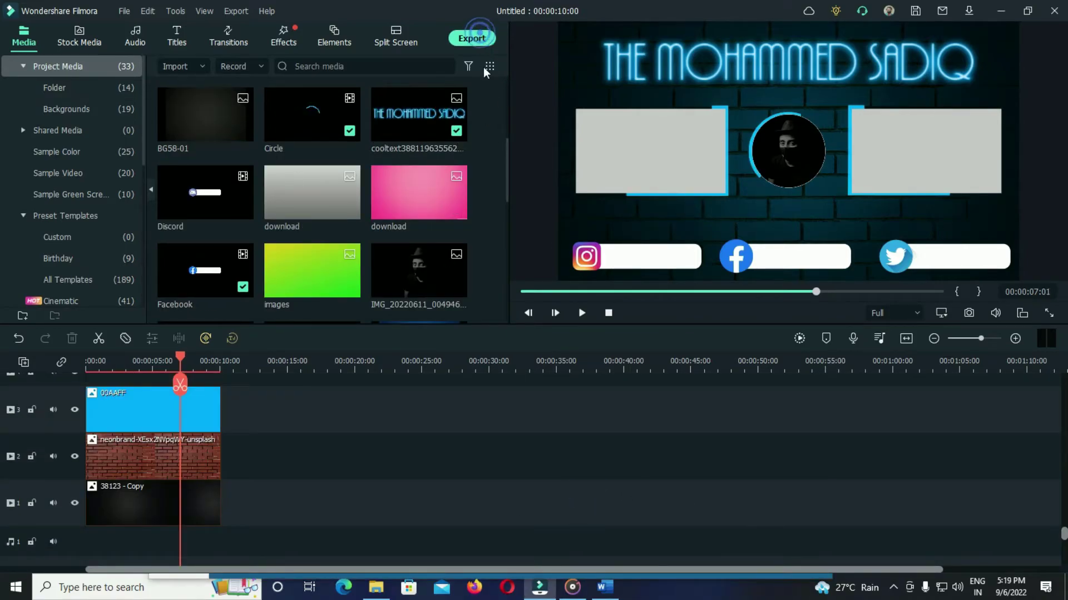
- Set the MP4 export to save in the Desktop/End Screen folder under the name Outro
left_click(670, 176)
left_click(718, 394)
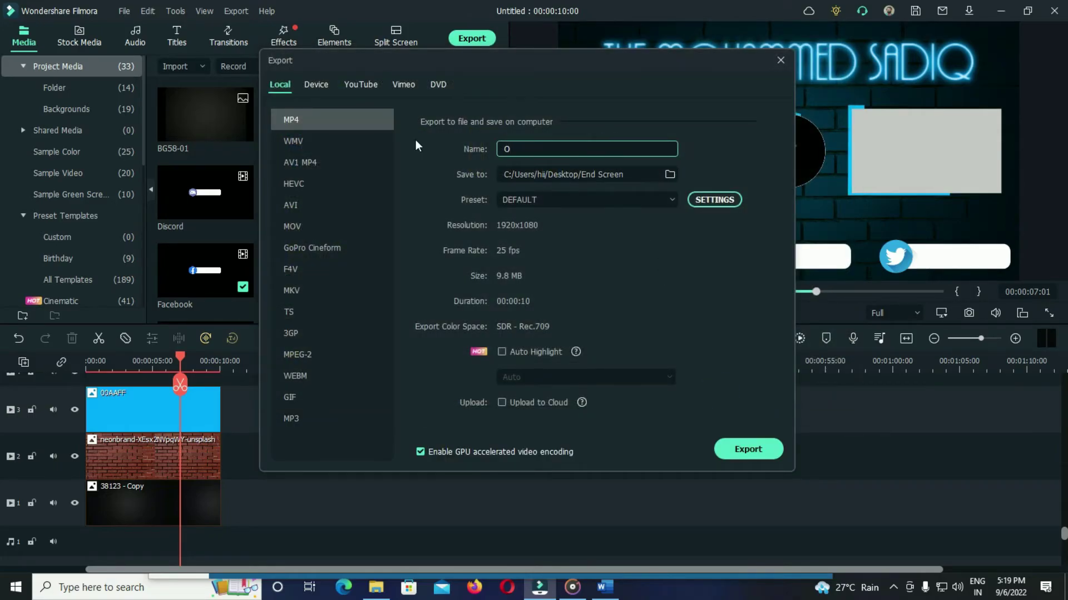
- Export the video at Best quality with 60 fps, a 150000 kbps video bit rate and a 48000 Hz audio sample rate
left_click(696, 201)
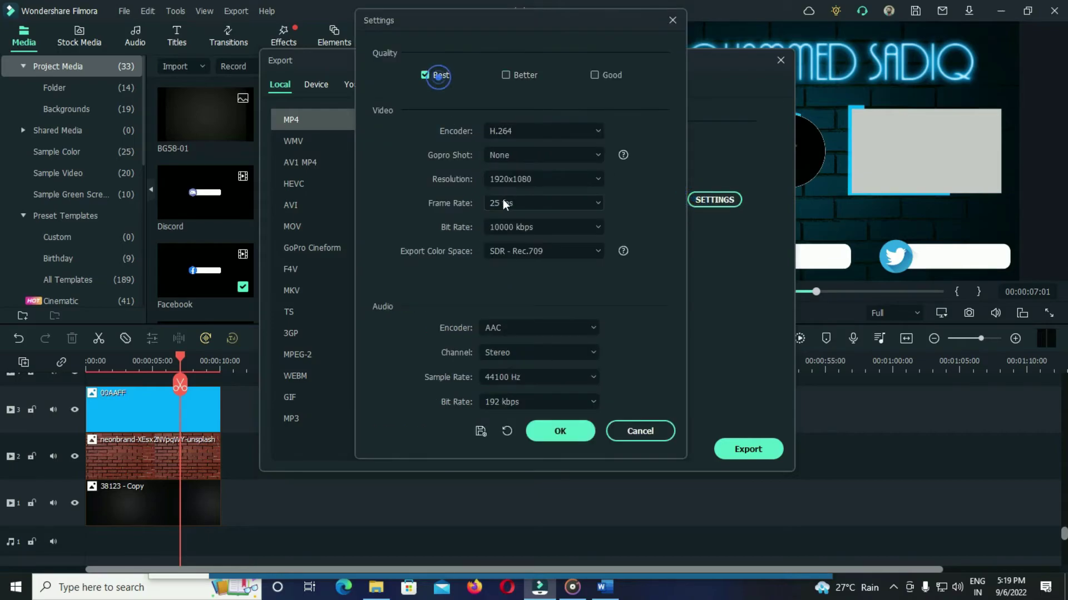
left_click(503, 202)
left_click(503, 401)
left_click(542, 227)
left_click(503, 424)
left_click(534, 377)
left_click(504, 418)
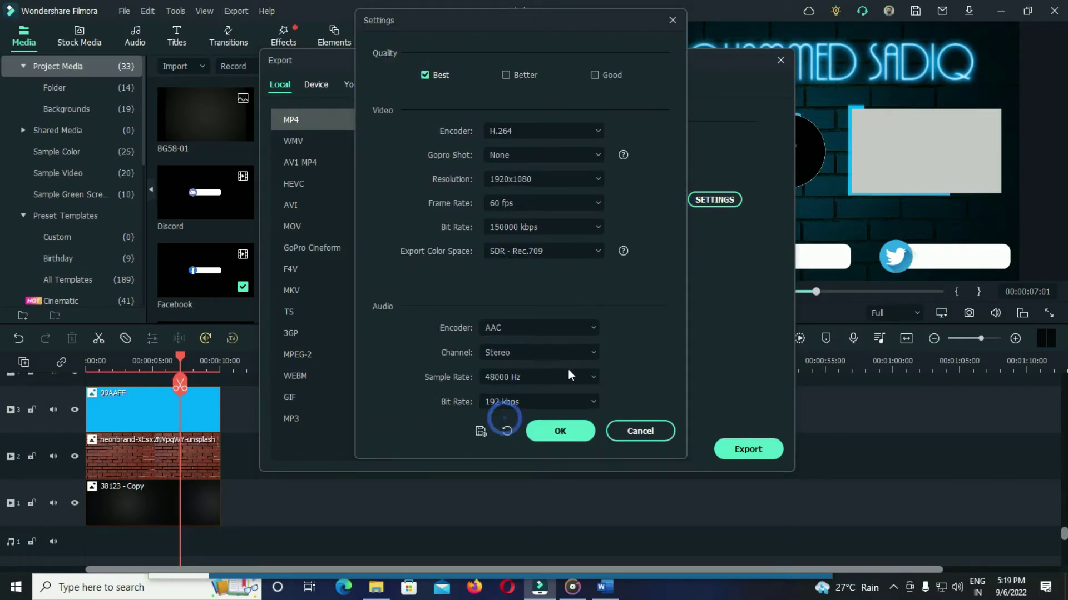
left_click(560, 432)
left_click(748, 449)
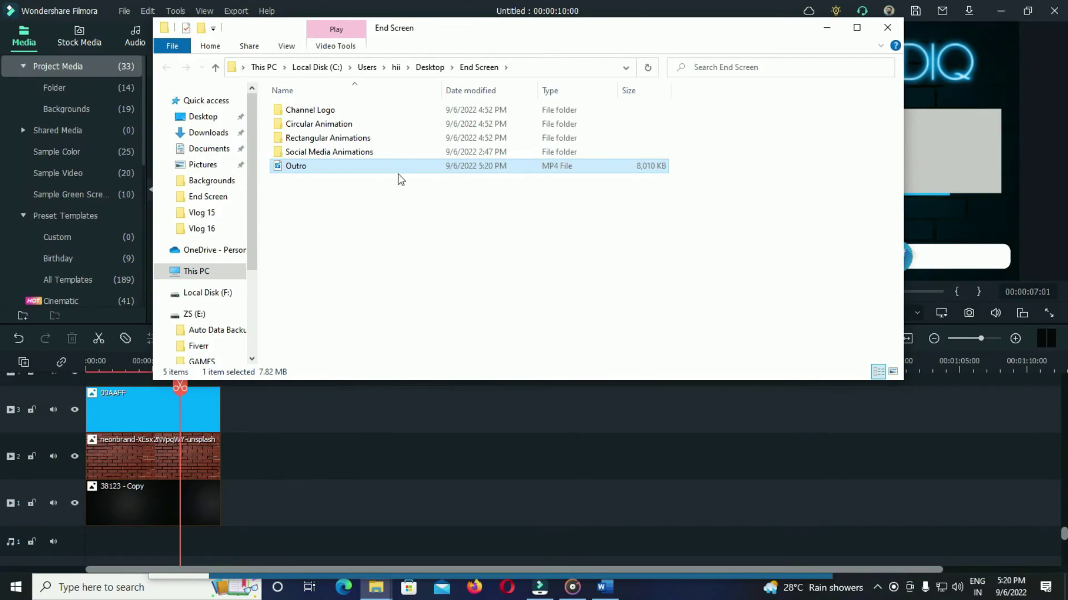
- Play the exported Outro video from the End Screen folder, then close the player
double_click(396, 169)
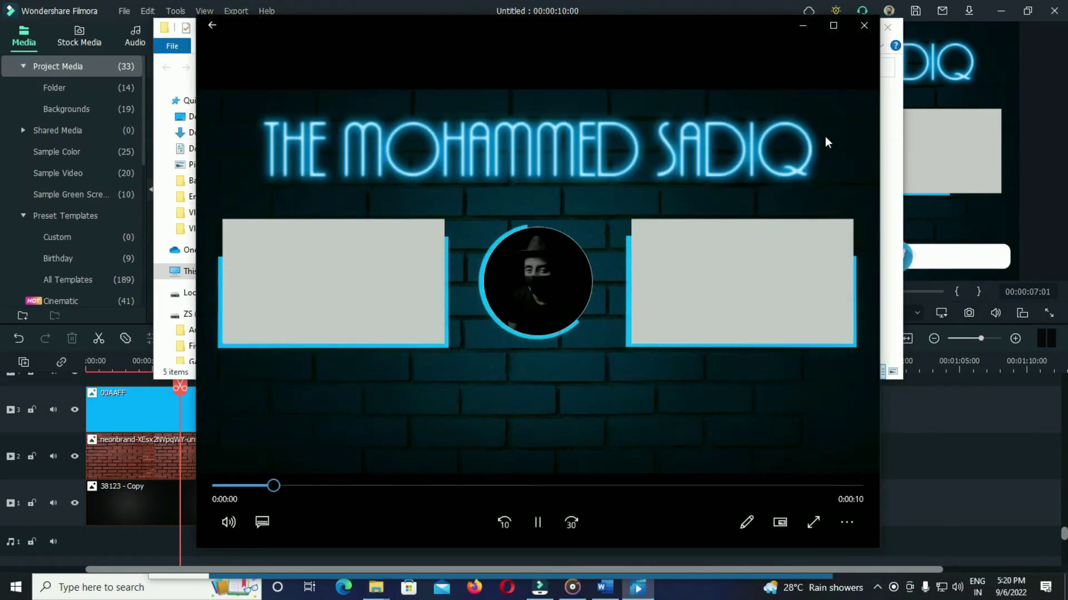
left_click(861, 34)
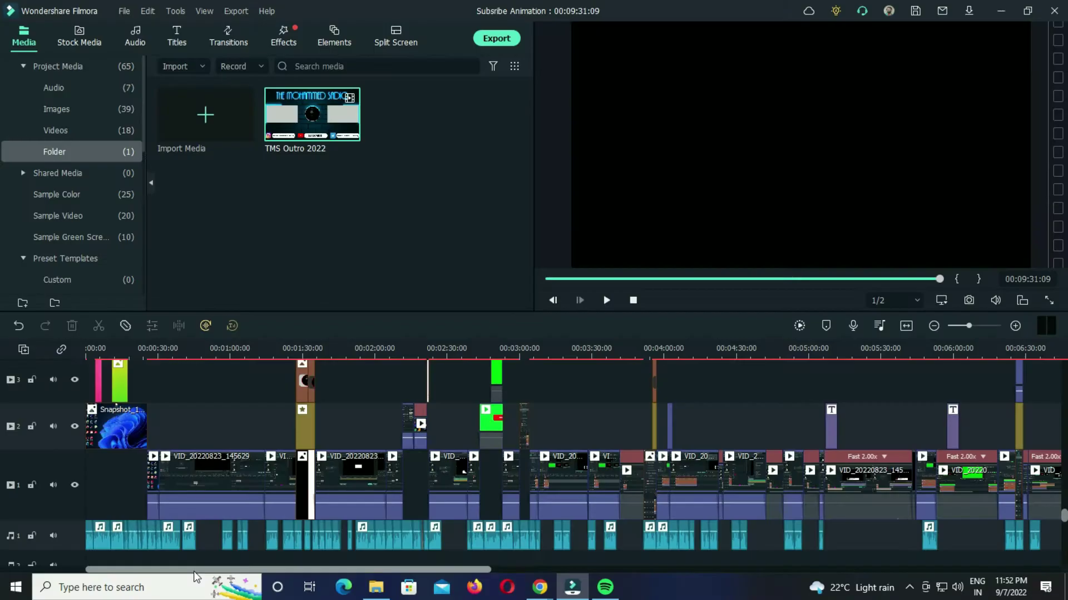
- Place the TMS Outro 2022 clip on track 1 right after the last clip of the Subscribe Animation project
left_click_drag(174, 570, 598, 573)
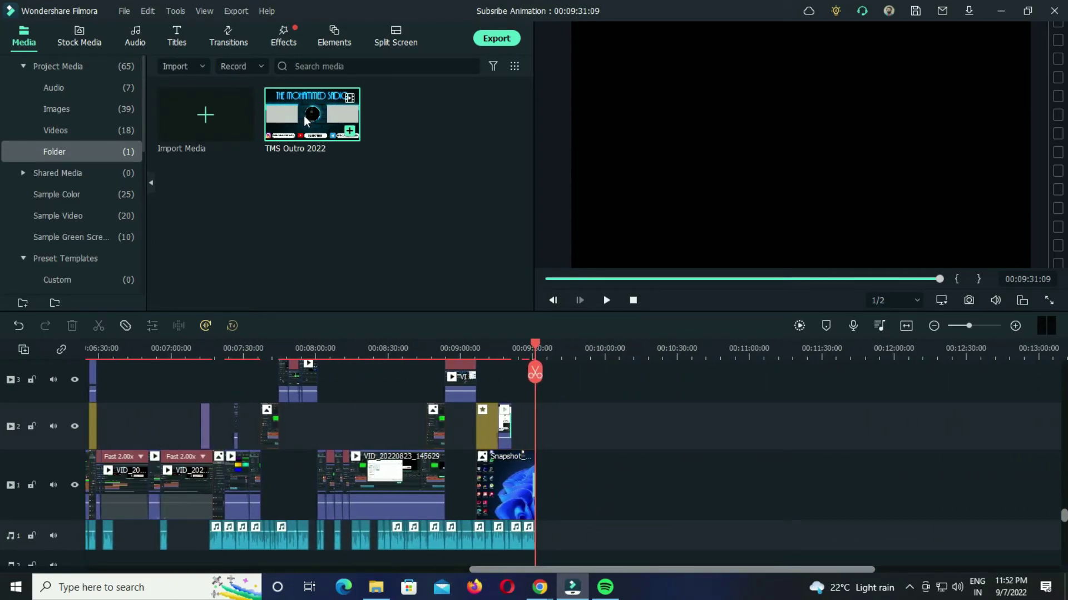
left_click_drag(543, 493, 542, 493)
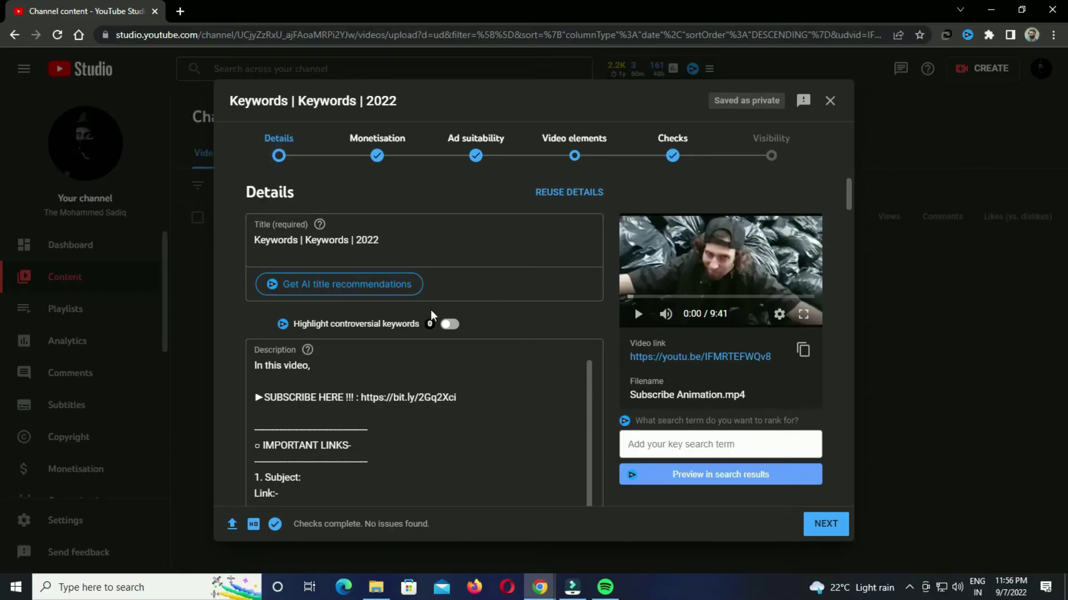
- In YouTube Studio, open the end screen editor from the uploaded video's Video elements and look through the templates
scroll(439, 323, "down", 5)
left_click(554, 159)
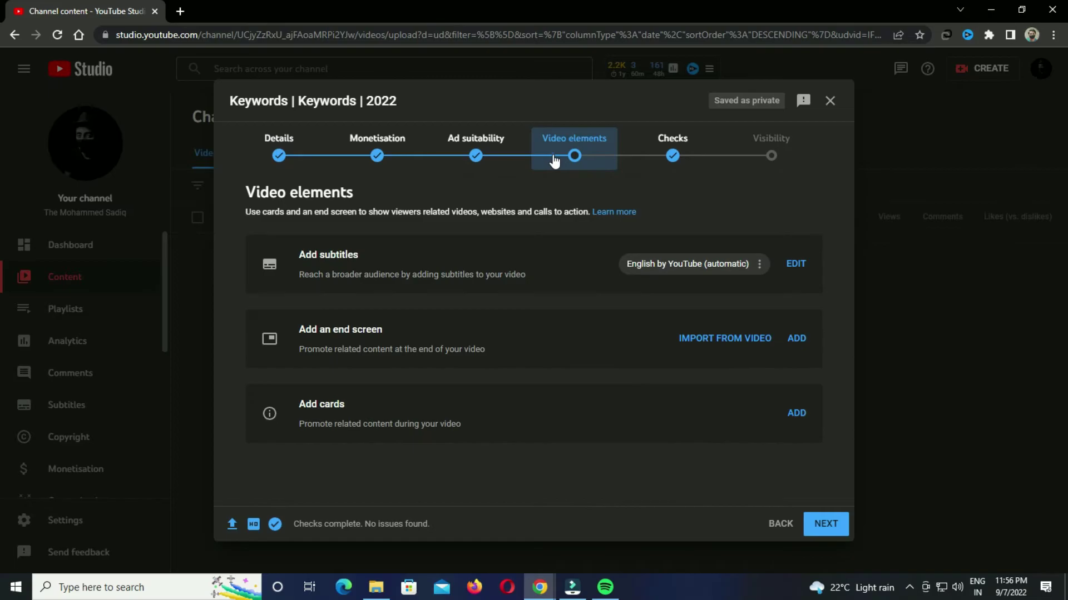
left_click(797, 339)
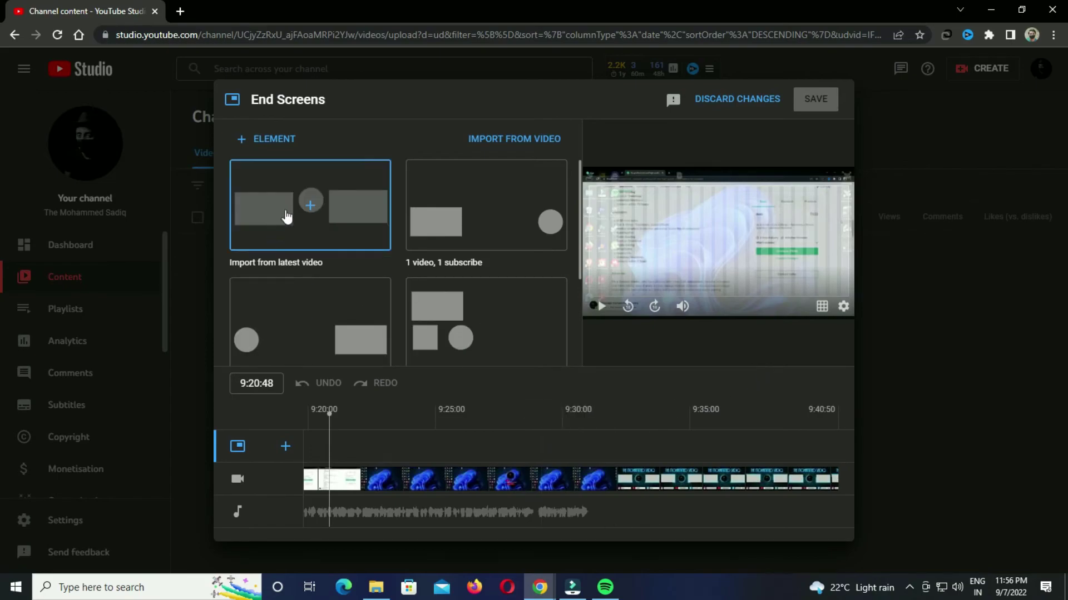
scroll(341, 228, "down", 2)
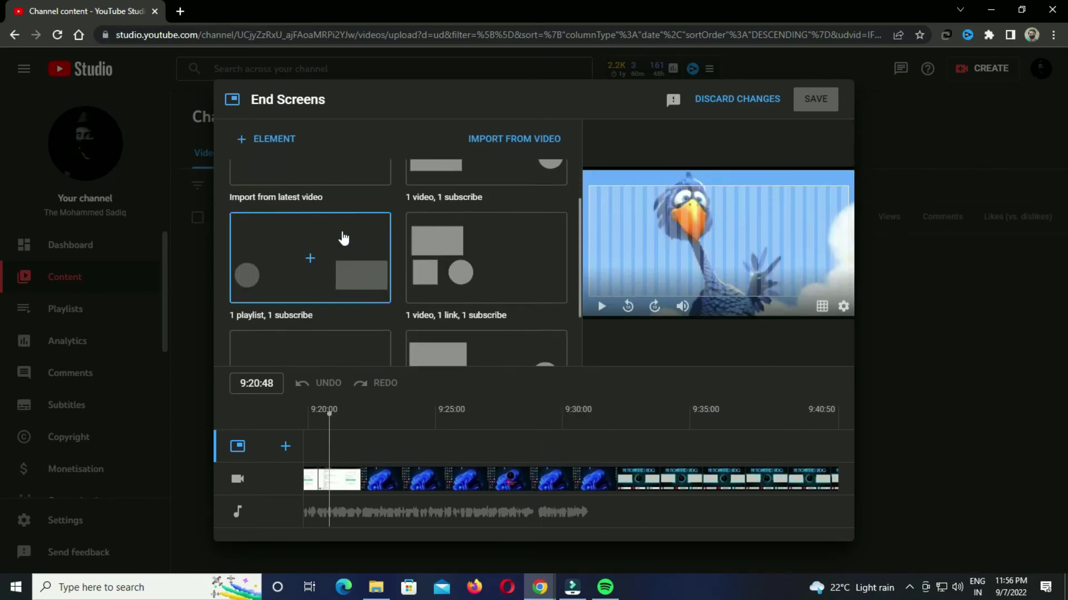
scroll(342, 252, "up", 2)
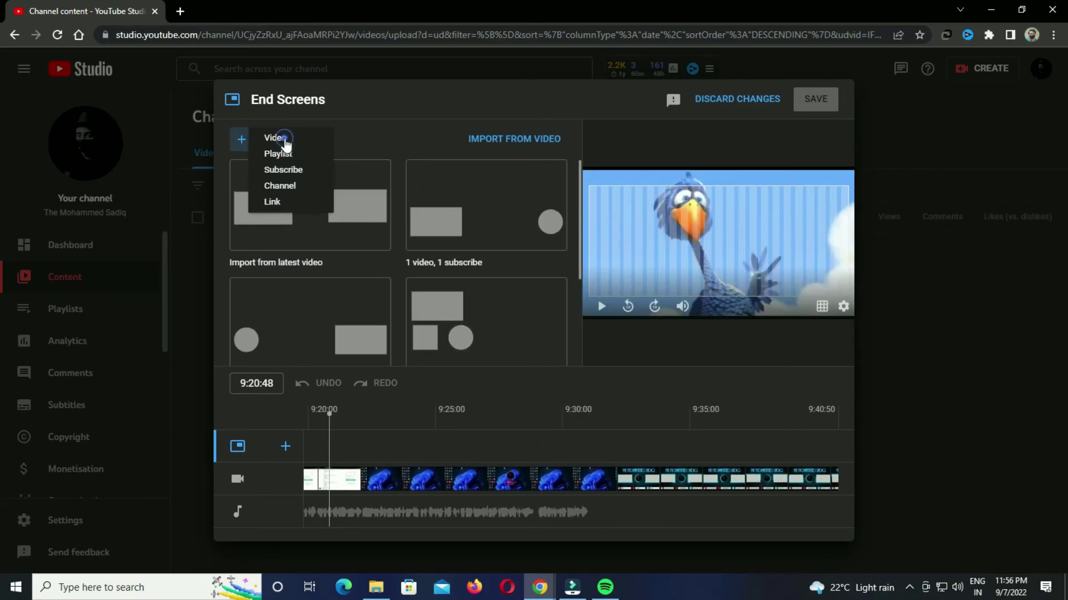
- Add a Most recent upload video, a Best for viewer video and a Subscribe element, placing Subscribe between the videos
left_click(284, 140)
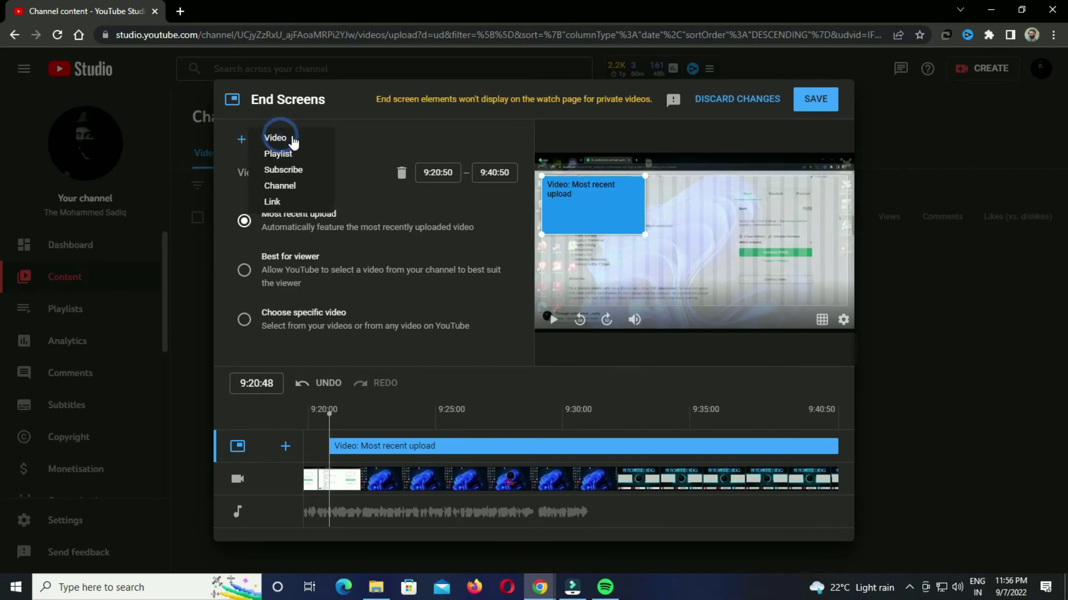
left_click(293, 142)
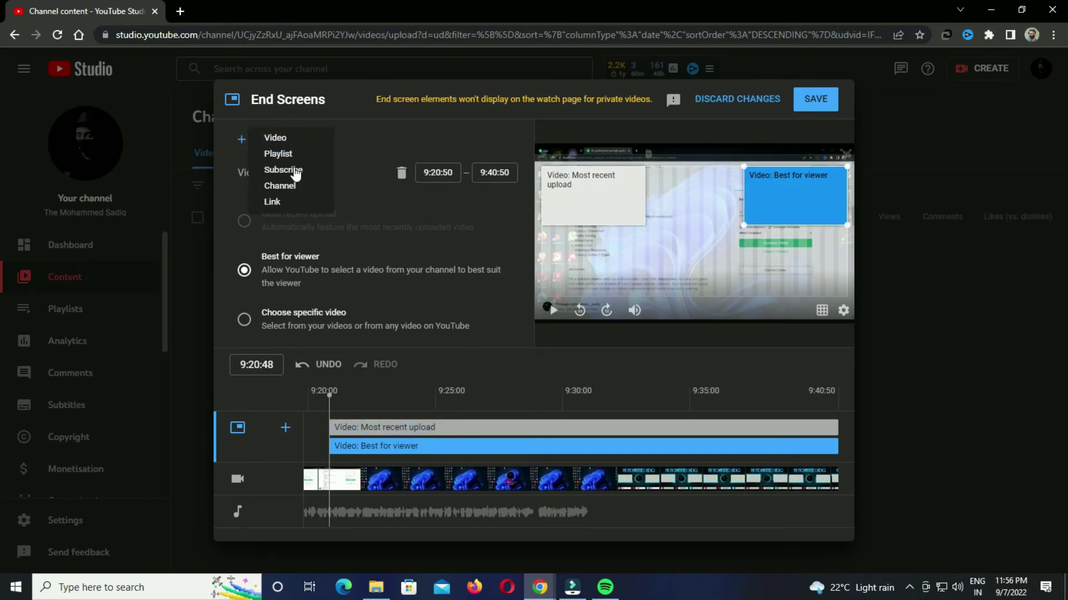
left_click(295, 170)
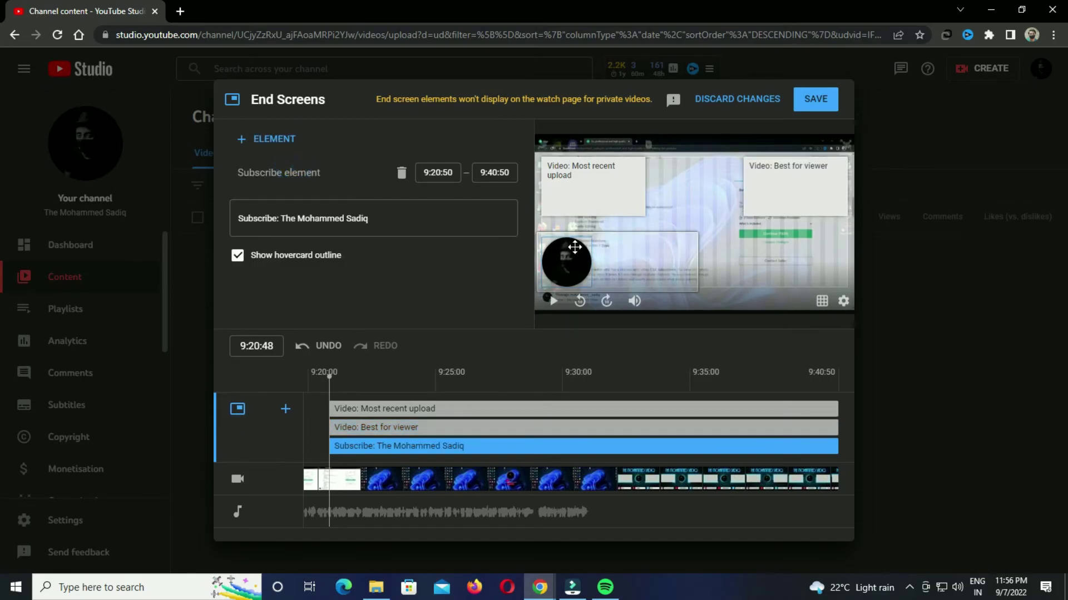
left_click_drag(573, 268, 701, 261)
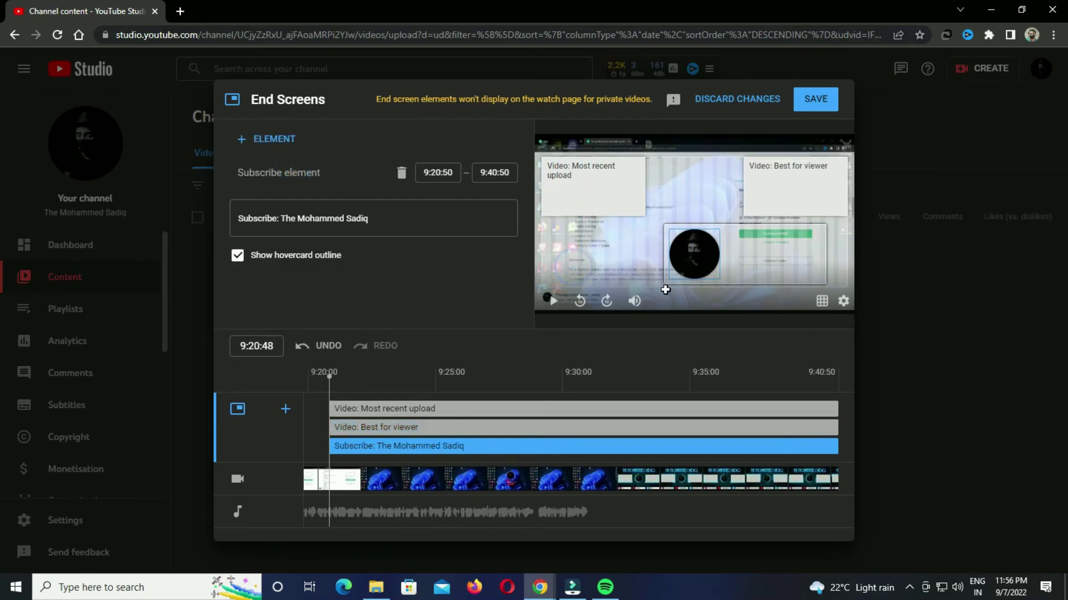
- Start the Subscribe element at about 9:30:46, align the end screen elements with the outro's placeholders and play the preview
left_click(618, 375)
left_click_drag(607, 376, 583, 374)
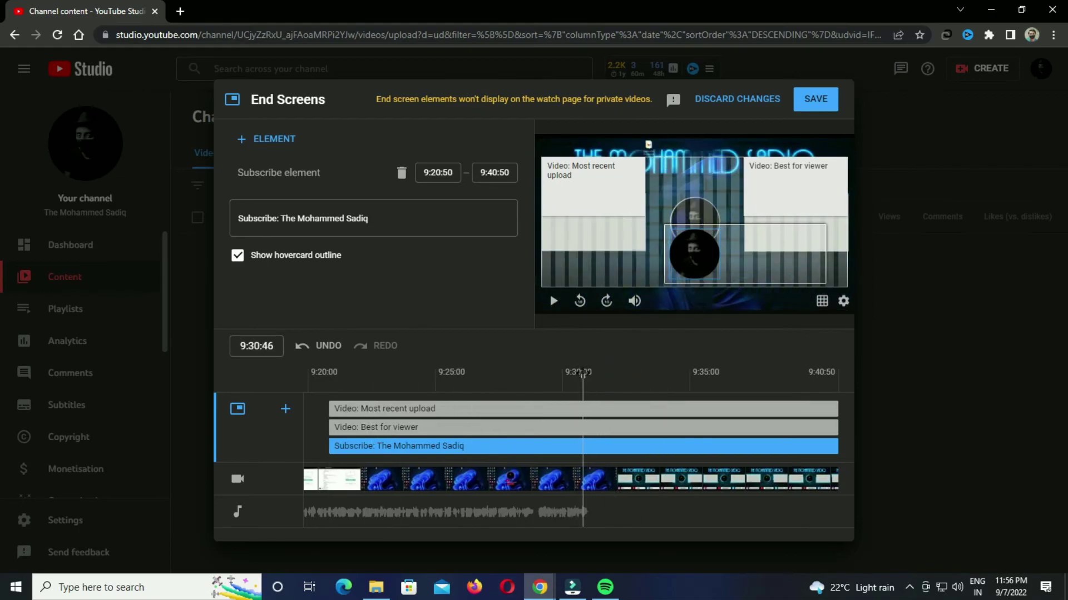
left_click_drag(342, 446, 585, 447)
left_click_drag(595, 169, 595, 205)
left_click(694, 222)
left_click(795, 223)
left_click(552, 301)
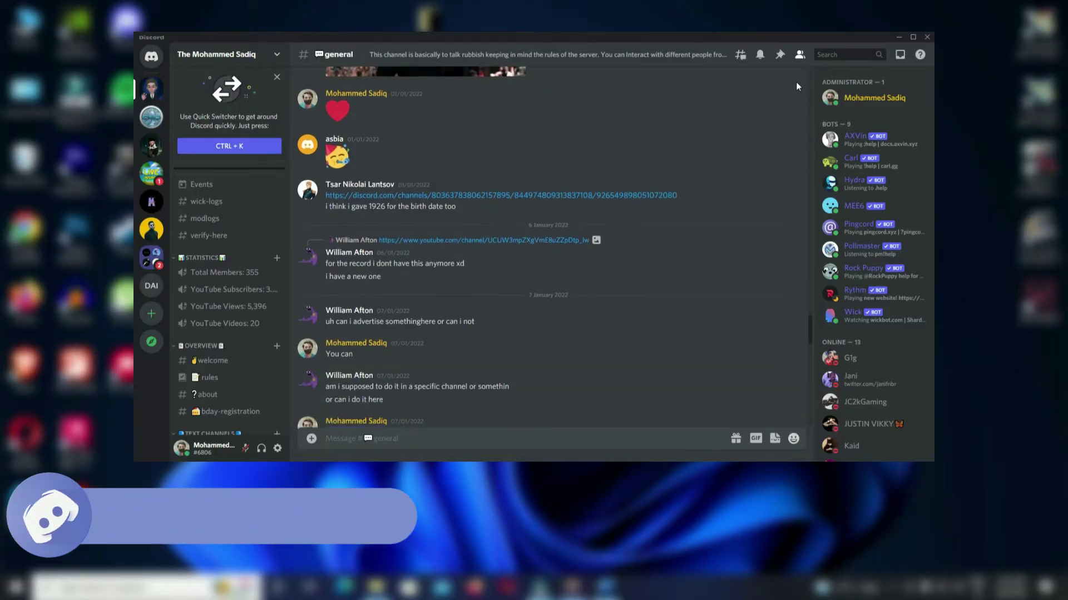
- Browse the Discord server's general channel and the Fiverr gig page describing the end screen packages
scroll(796, 82, "down", 5)
scroll(796, 82, "down", 10)
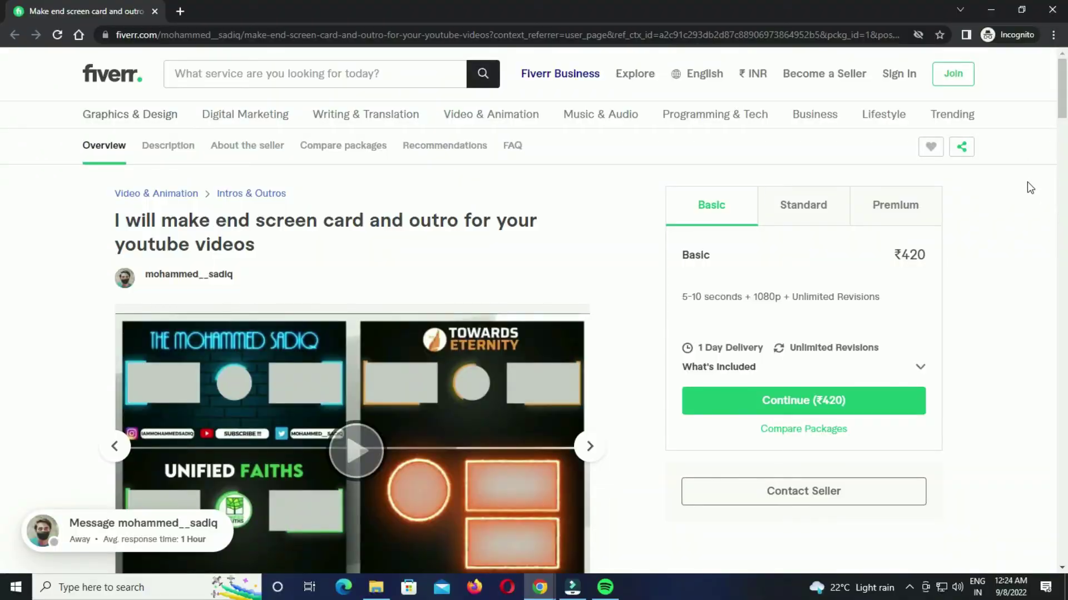
scroll(1028, 183, "down", 5)
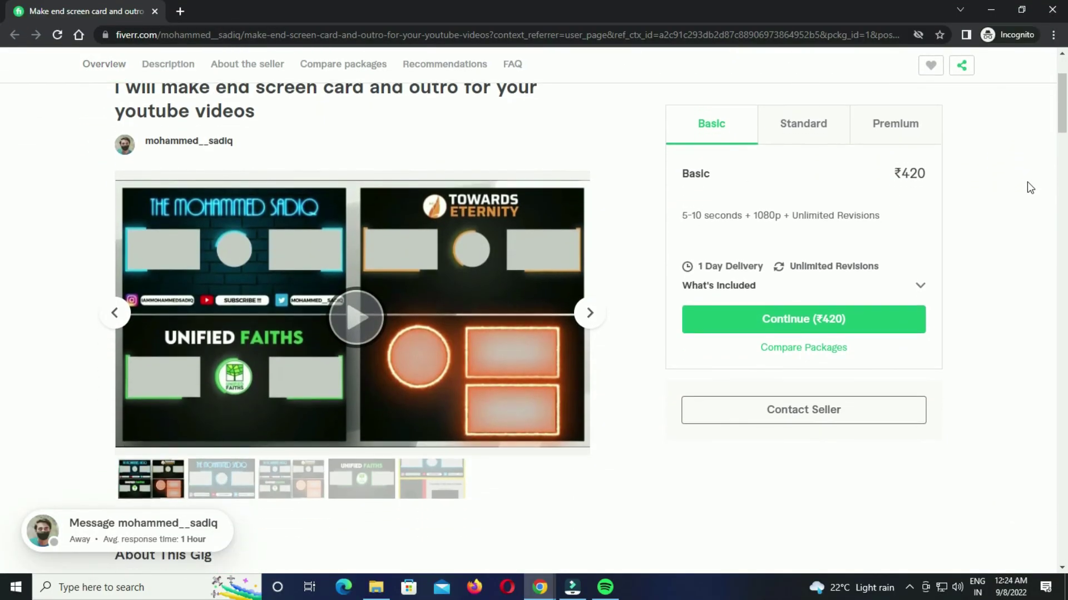
scroll(1027, 182, "down", 8)
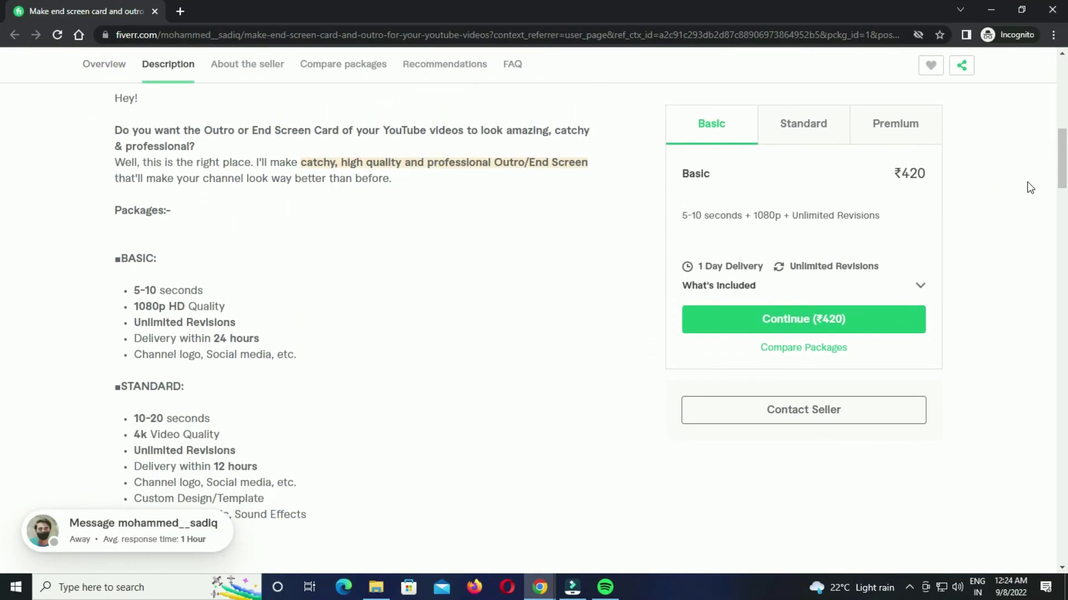
scroll(1026, 183, "down", 5)
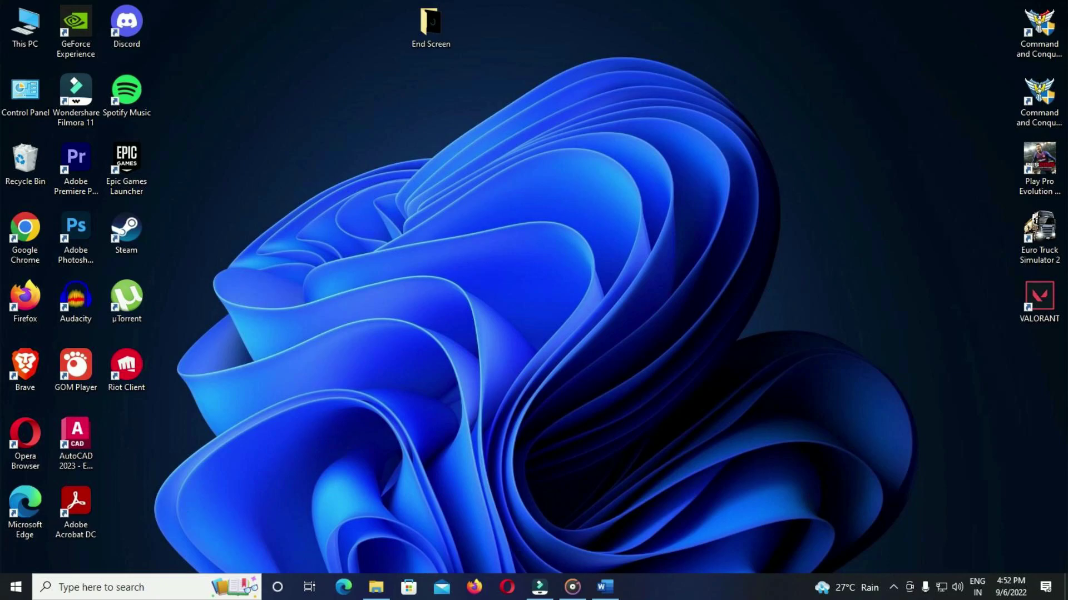